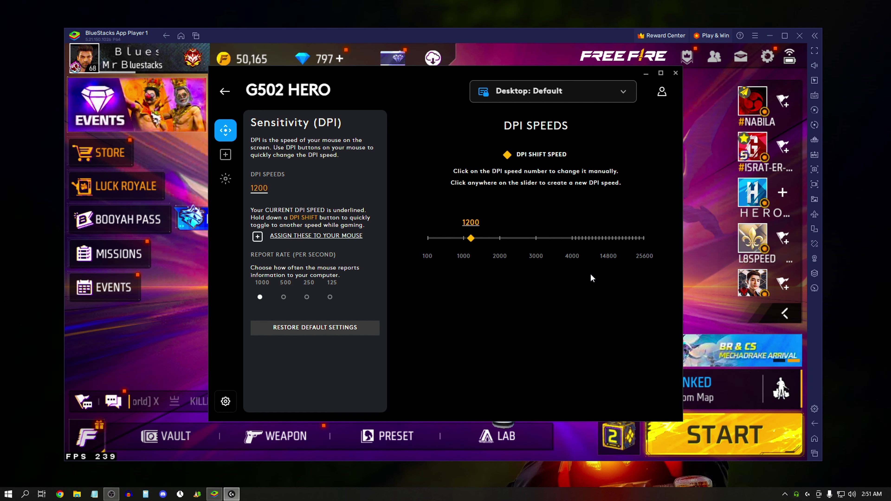
Close the G502 HERO settings and open the Aim, pan and shoot settings in the BlueStacks controls editor
left_click(675, 78)
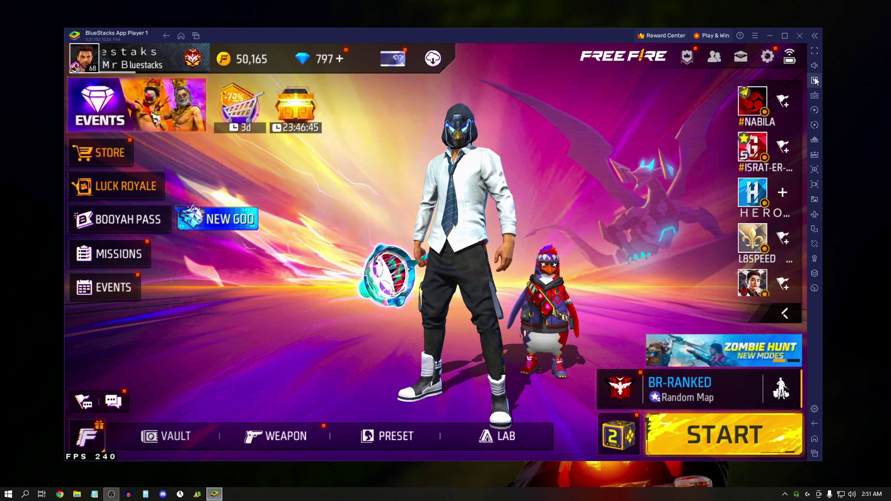
left_click(815, 96)
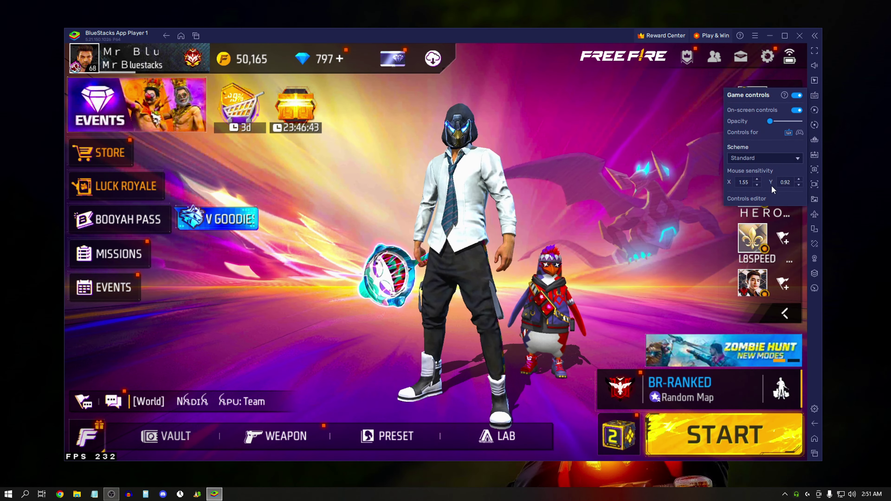
left_click(747, 198)
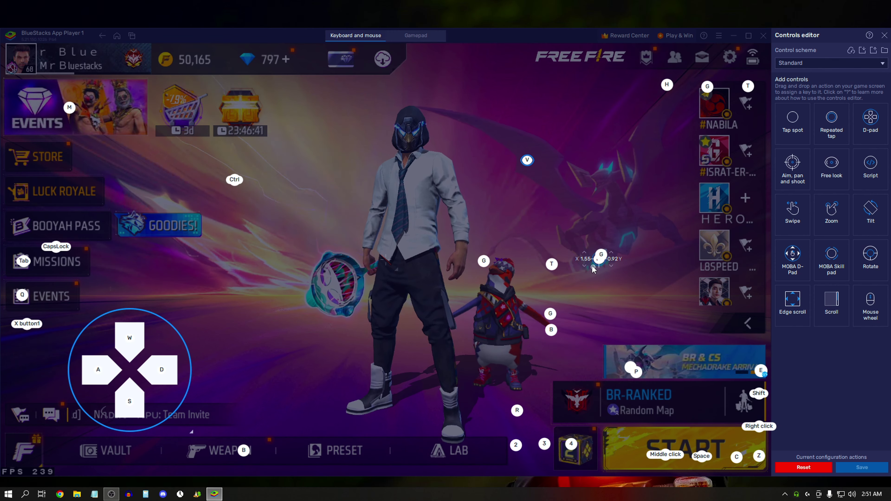
right_click(599, 259)
left_click(675, 206)
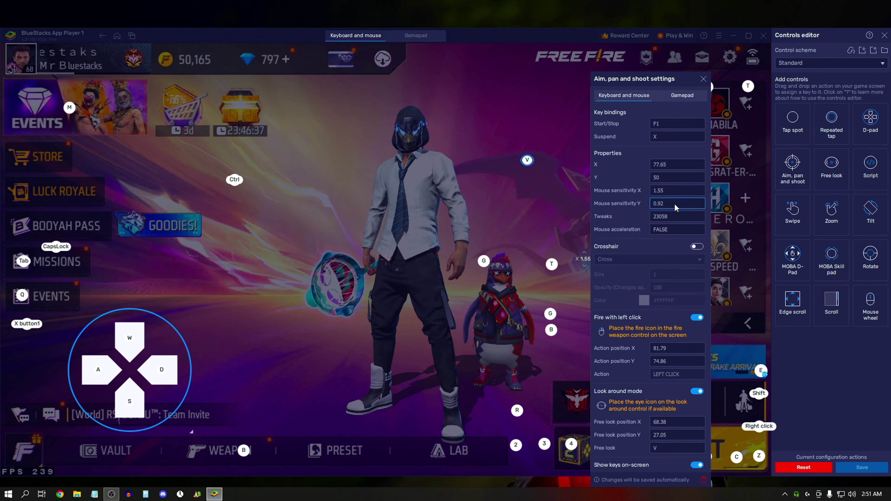
Review the Mouse sensitivity X, Mouse sensitivity Y and Tweaks values, and leave the controls editor
left_click(671, 192)
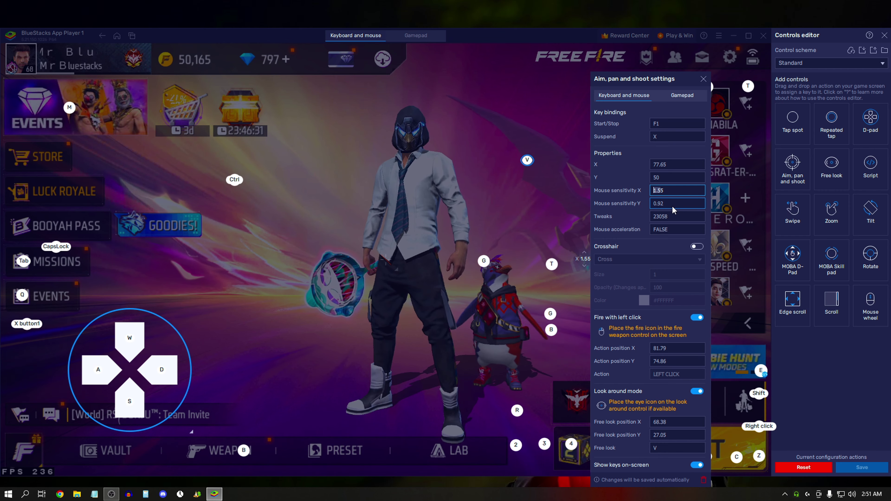
key("Tab")
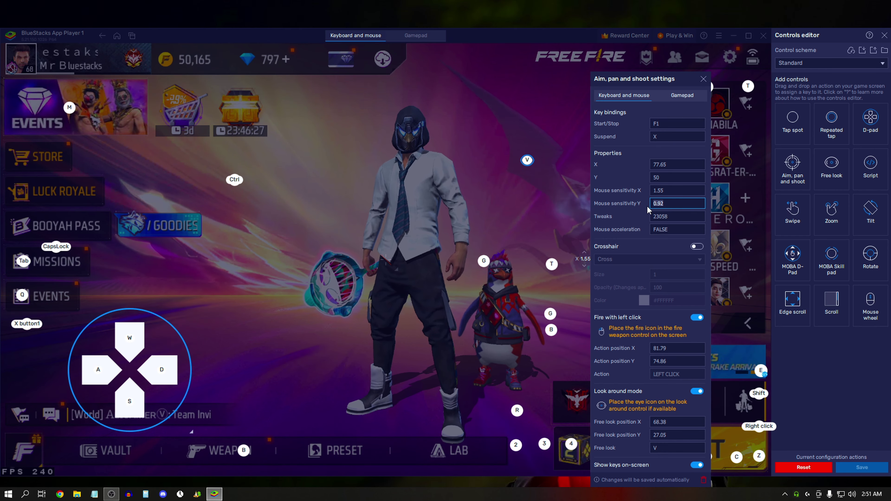
key("Tab")
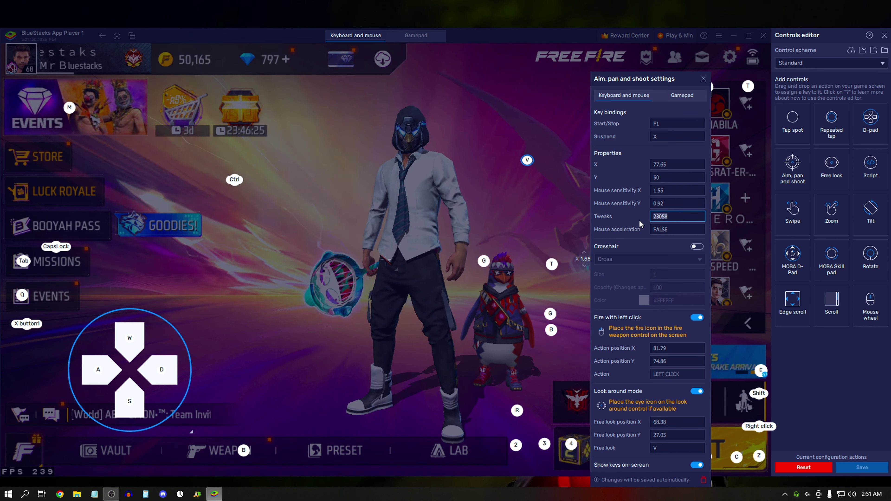
left_click(668, 213)
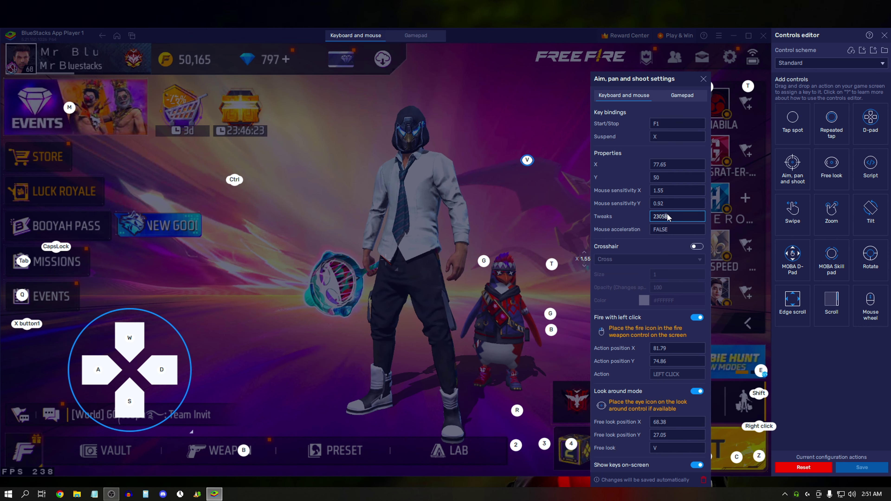
left_click_drag(671, 219, 646, 219)
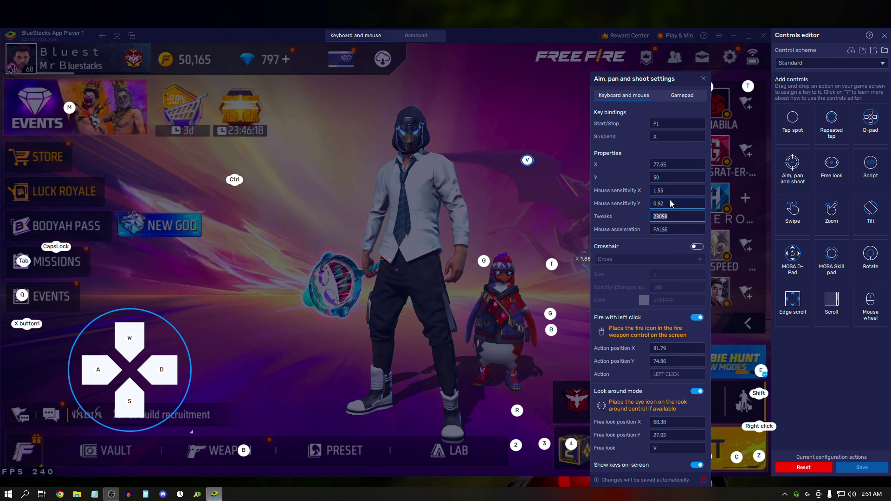
key("Home")
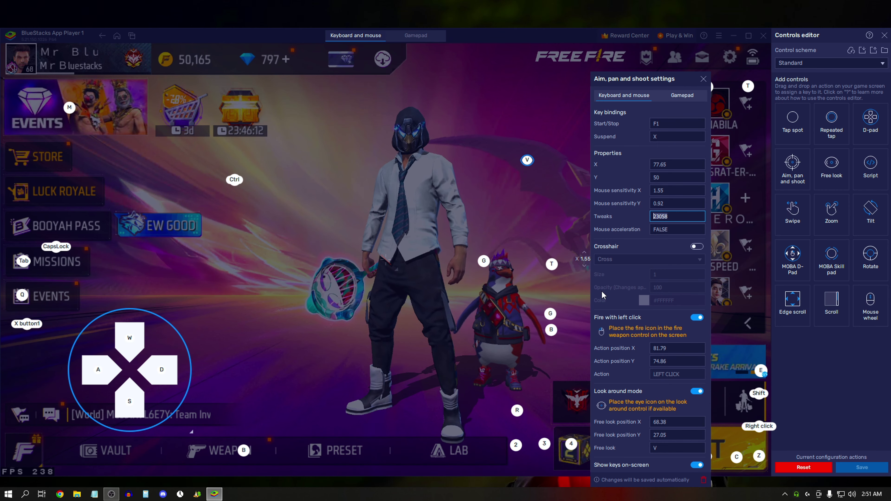
key("Right")
left_click(674, 206)
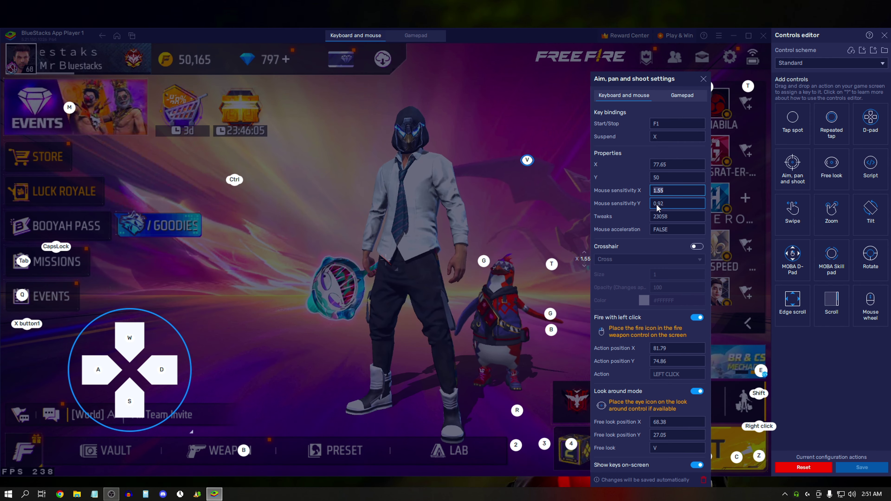
left_click(660, 192)
left_click_drag(658, 191, 637, 194)
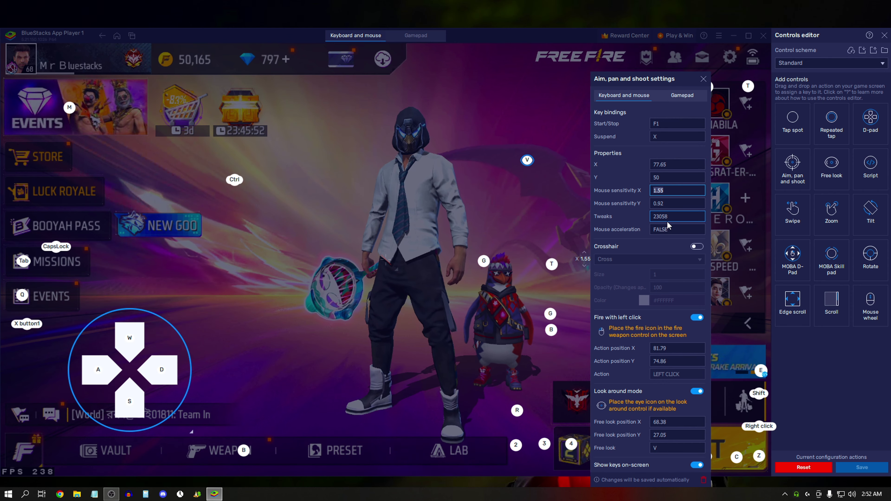
left_click(704, 79)
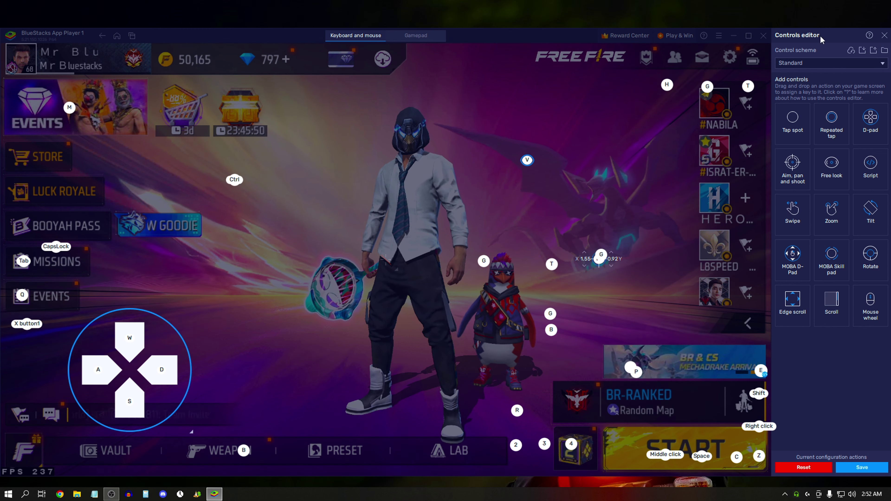
key("Escape")
left_click(426, 278)
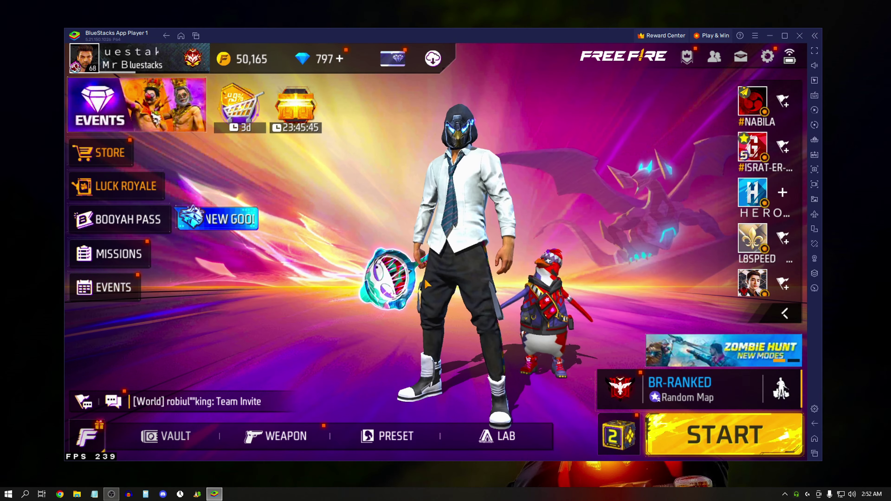
Check the pointer speed and Enhance pointer precision settings in the Windows Mouse Properties, and close both settings windows
key("super")
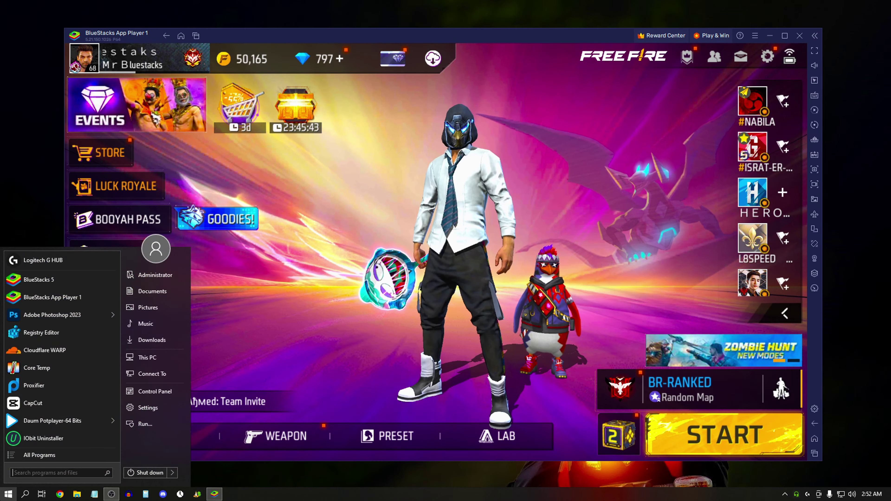
type("MOU")
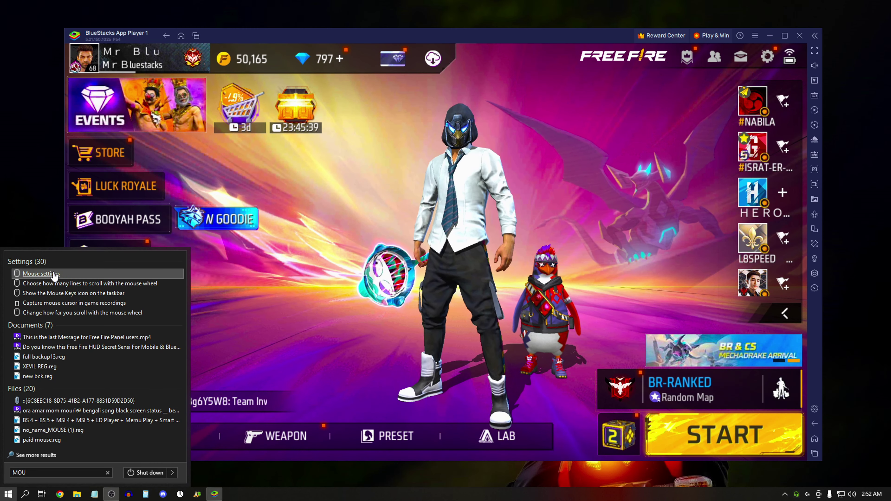
left_click(55, 275)
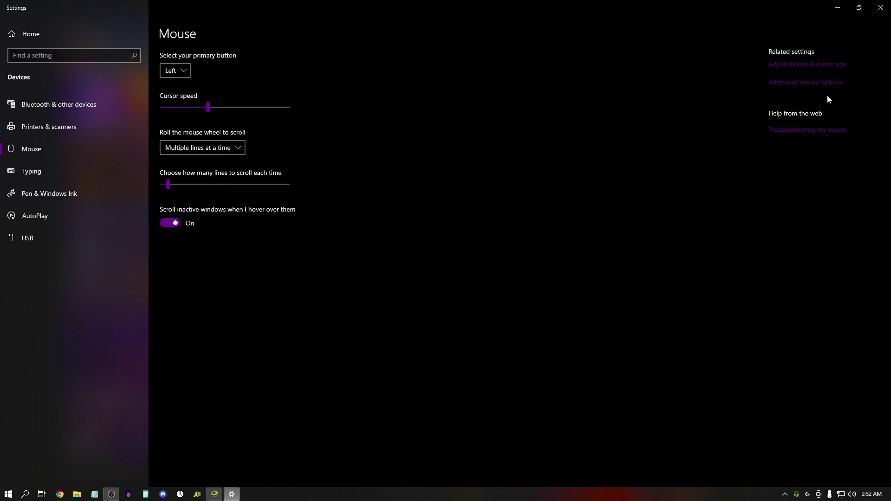
left_click(827, 83)
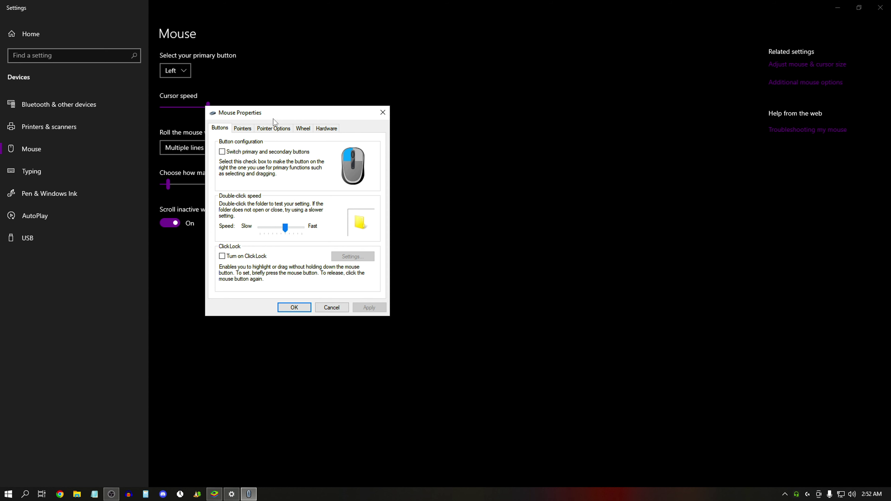
left_click(274, 128)
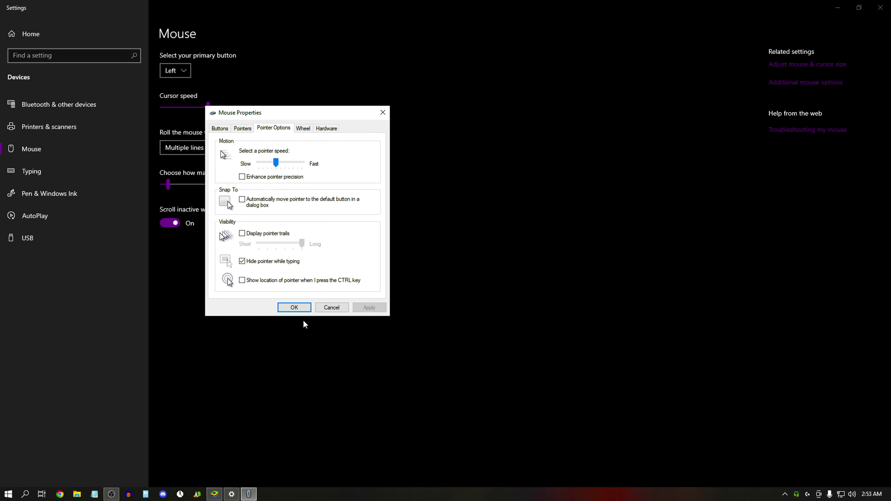
left_click(880, 8)
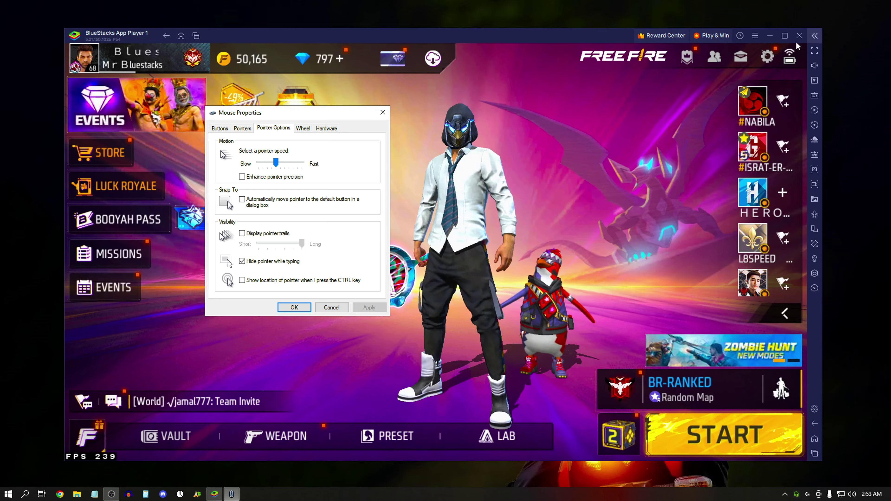
left_click(383, 112)
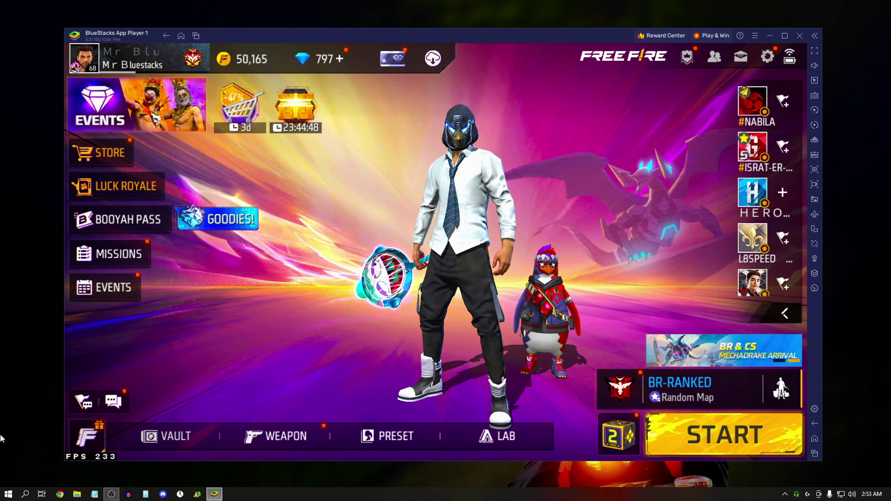
Open Registry Editor and go to the HKEY_CURRENT_USER\Control Panel\Mouse key
left_click(9, 494)
type("RE")
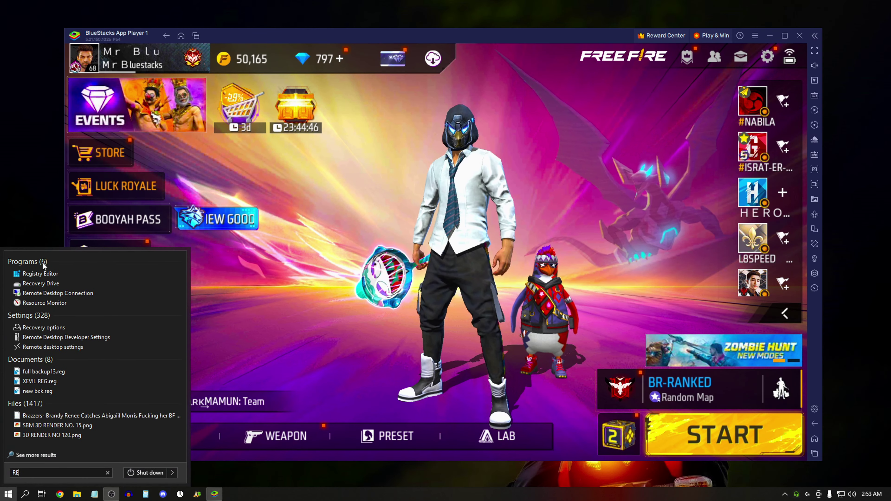
left_click(38, 274)
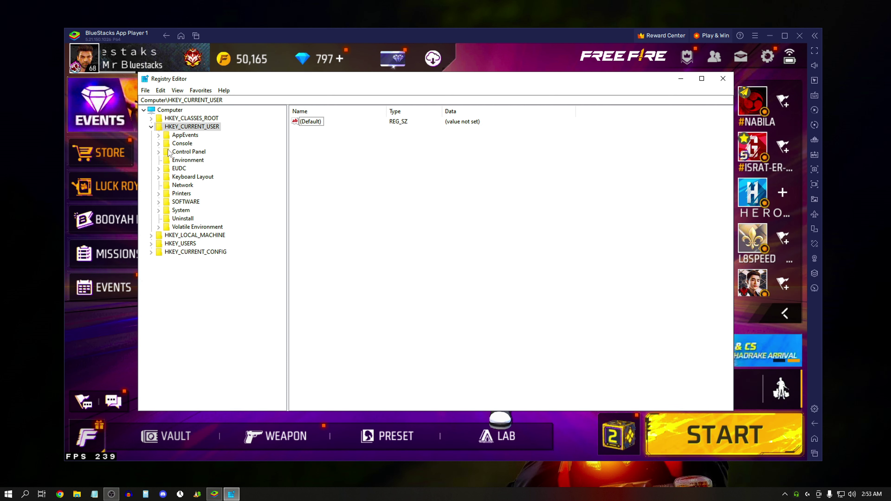
left_click(158, 153)
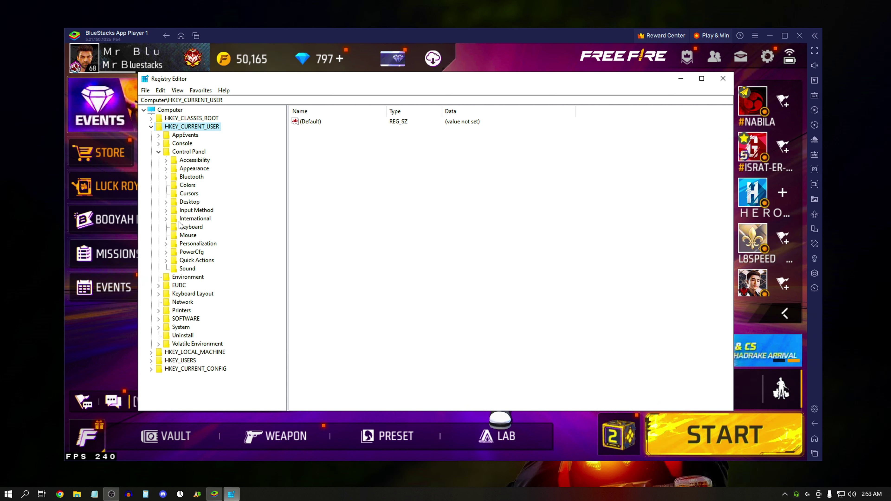
left_click(182, 236)
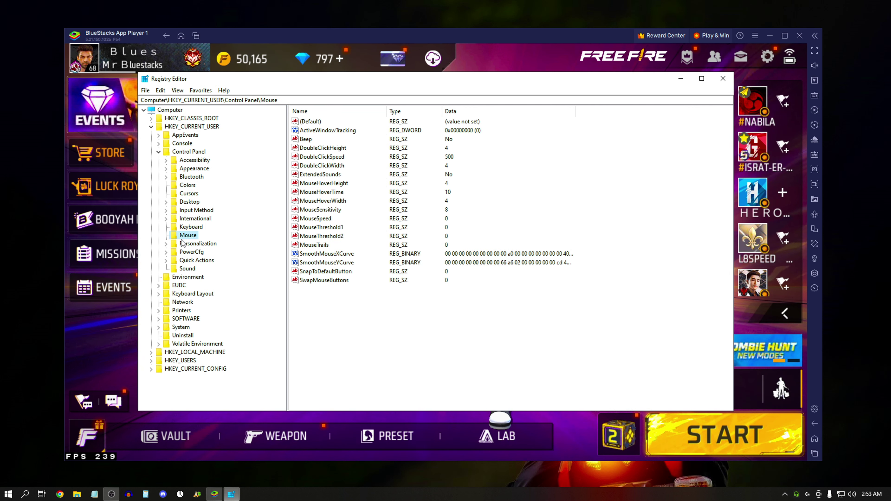
Select all values of the Mouse key to examine them, and view the values of the neighbouring Keyboard key
left_click_drag(400, 322, 277, 76)
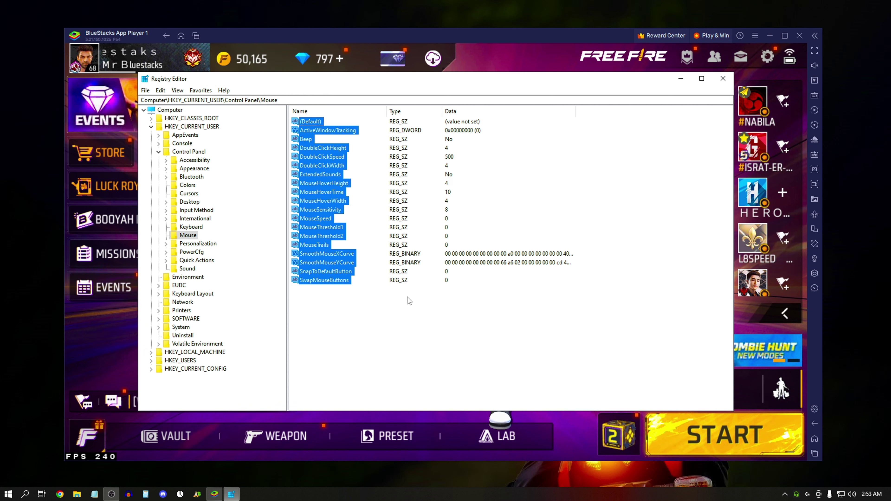
left_click_drag(417, 318, 305, 172)
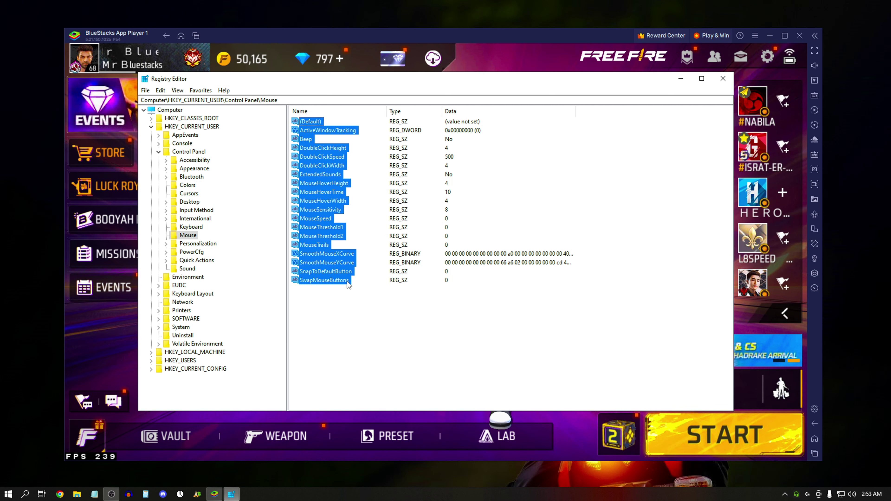
left_click_drag(406, 342, 255, 74)
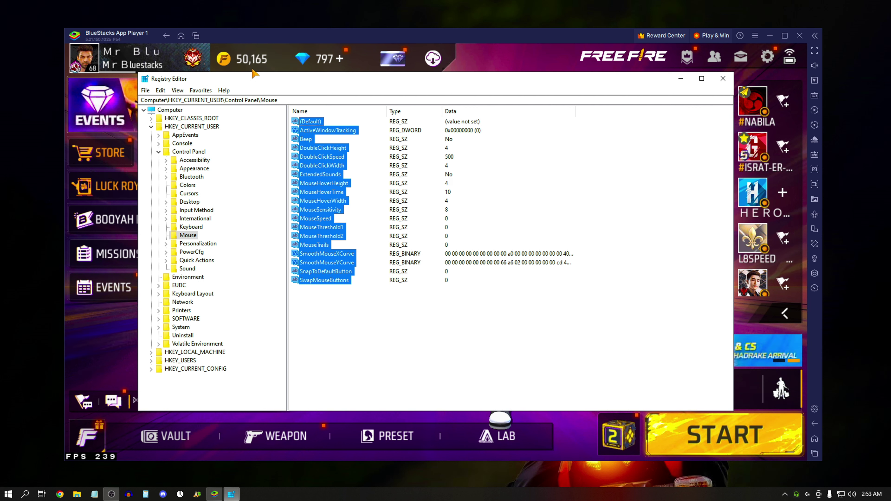
left_click_drag(255, 74, 278, 124)
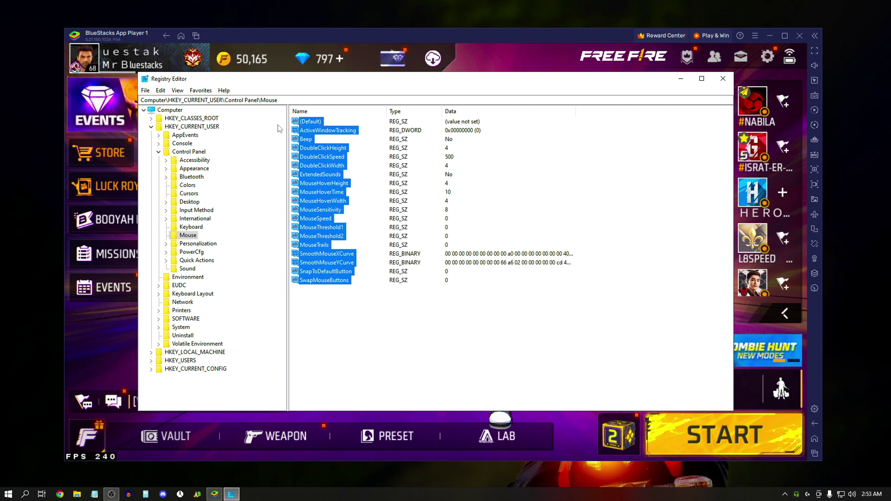
right_click(191, 226)
left_click(425, 274)
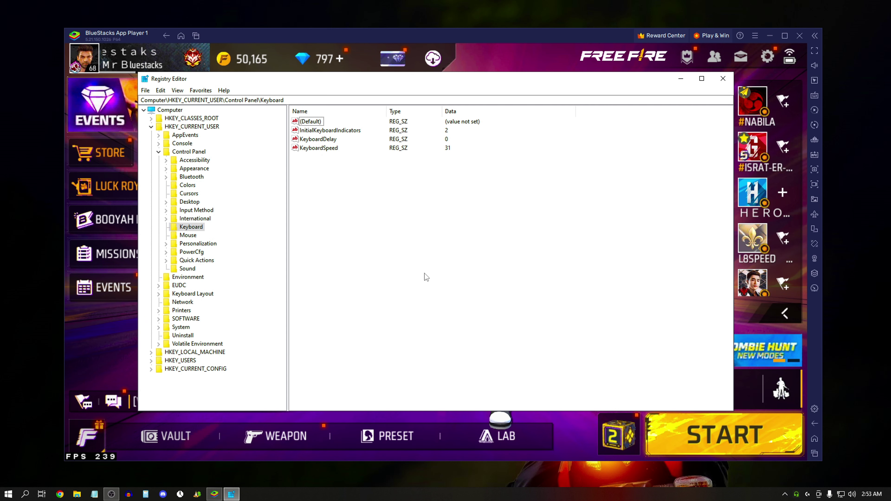
Export the Control Panel\Mouse branch to the Desktop as a registration file named MY REG
left_click(180, 237)
right_click(181, 238)
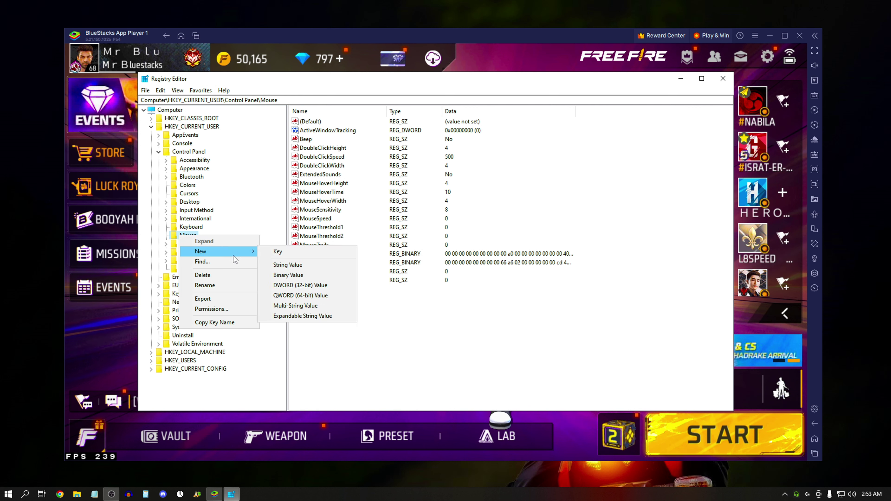
left_click(230, 298)
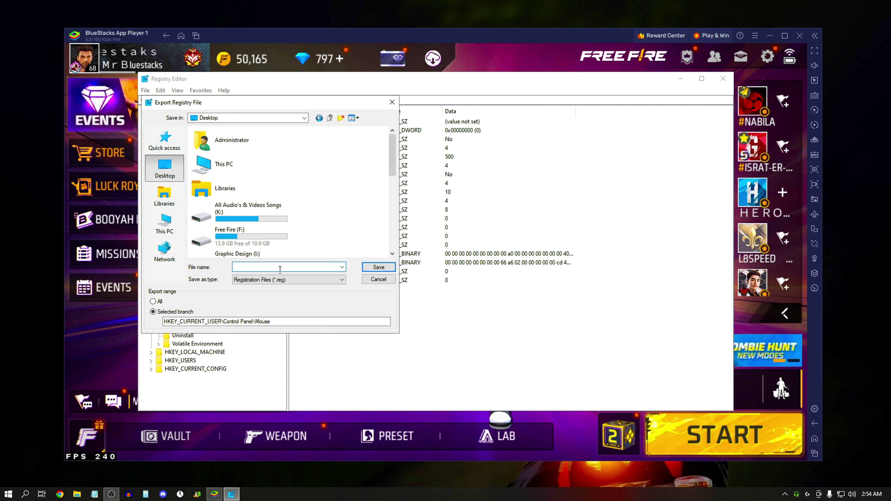
type("MY REG")
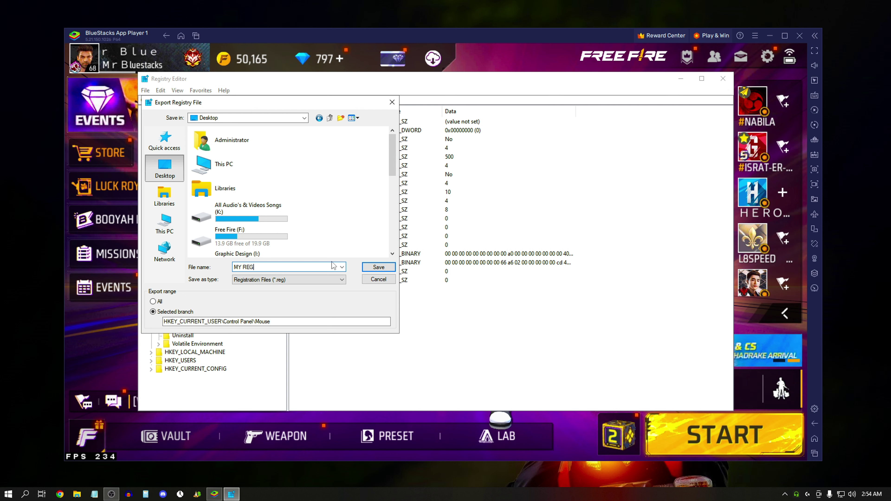
left_click(379, 268)
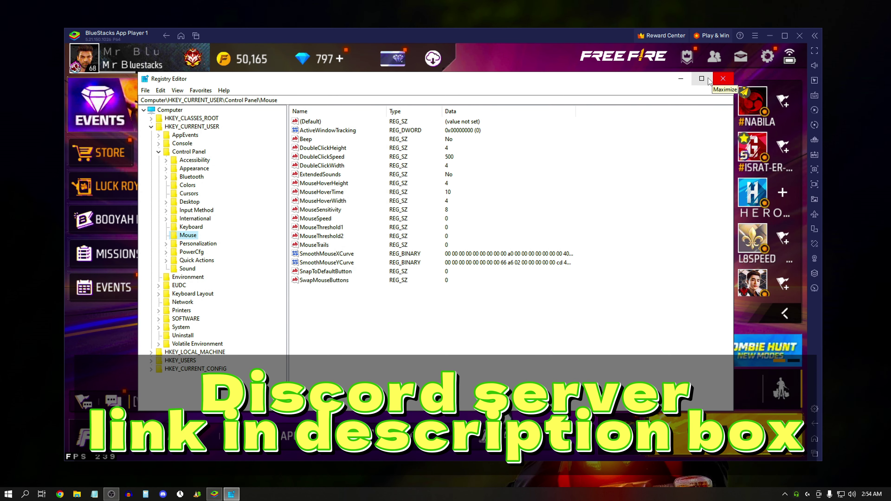
Open Discord and go to the SEND-SS-HERE channel in the Subscribers Area of the Mr. Bluestacks server
left_click(163, 495)
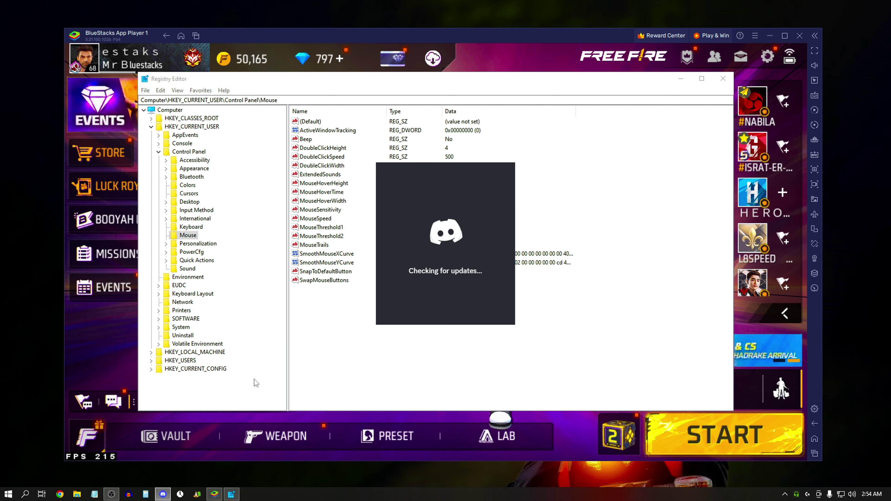
mouse_move(168, 492)
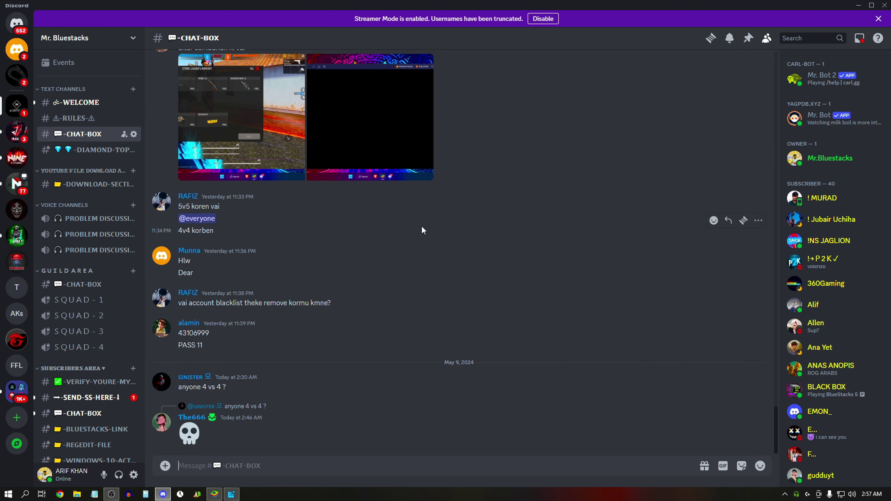
scroll(121, 240, "down", 3)
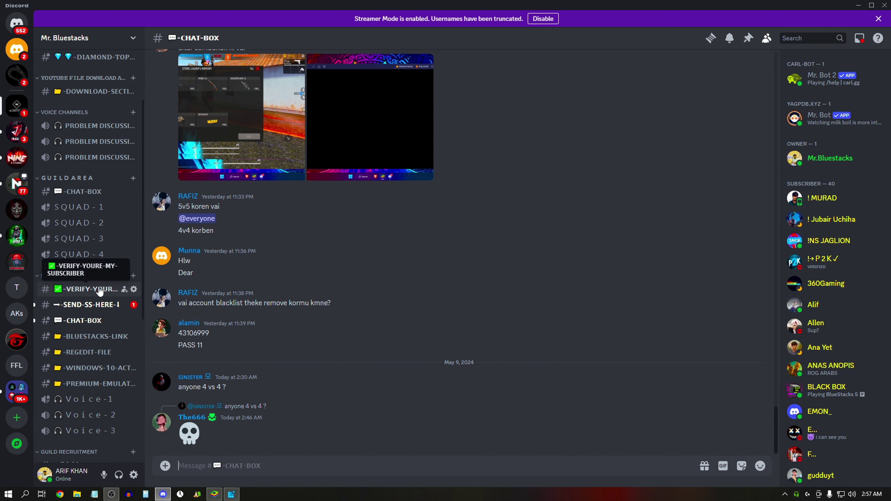
left_click(87, 309)
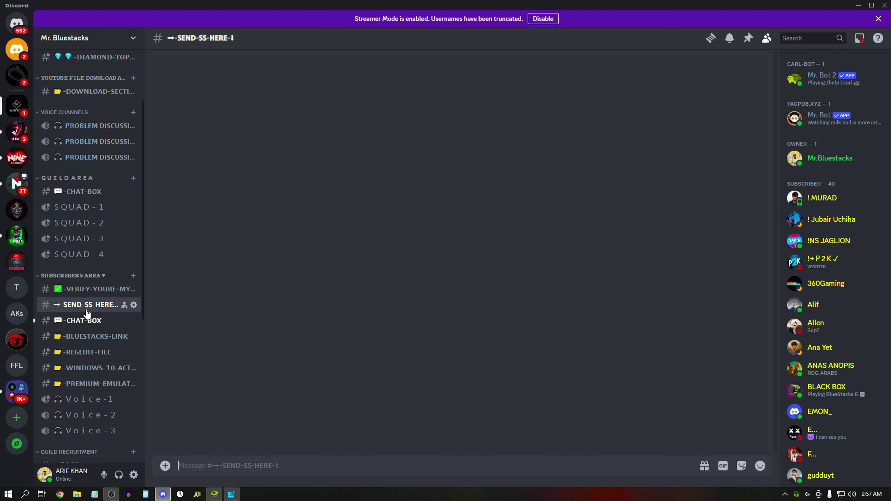
scroll(225, 330, "down", 5)
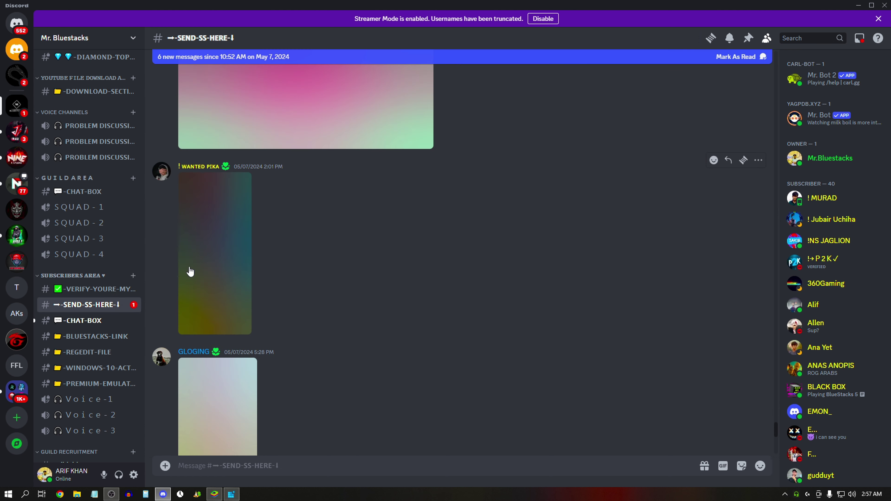
Assign the Subscriber role to the member who posted the 05/07/2024 5:28 PM screenshot
right_click(190, 354)
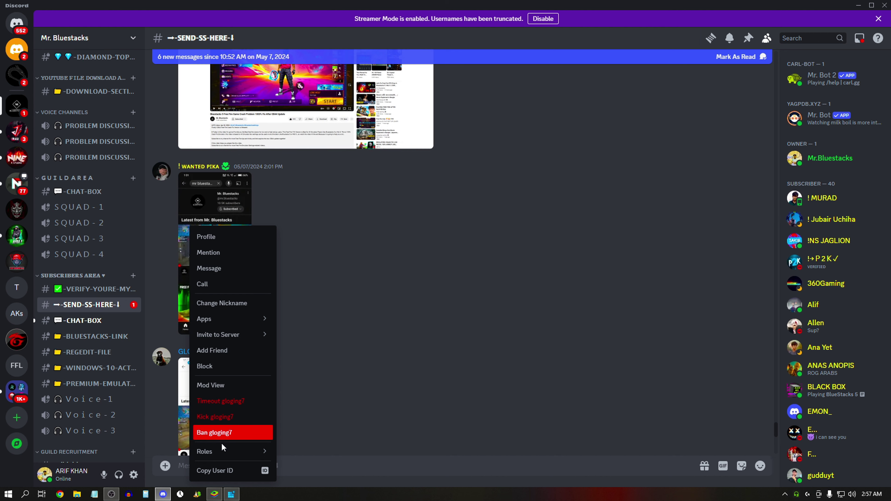
mouse_move(223, 453)
left_click(561, 388)
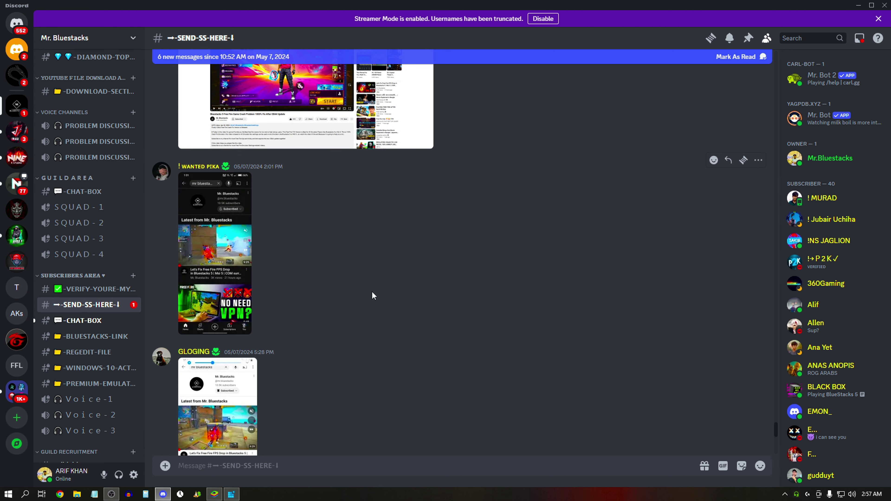
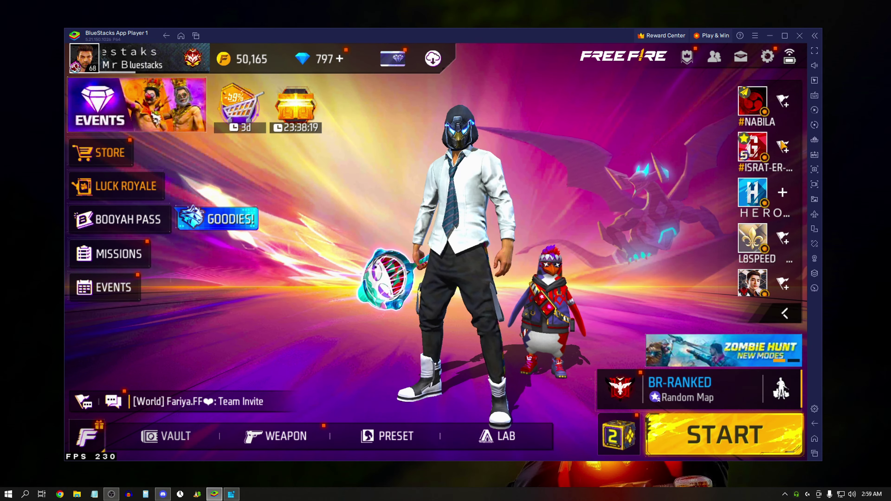
In BlueStacks, open the UserFiles folder from the Controls editor, close the editor, and bring the folder window forward
left_click(814, 97)
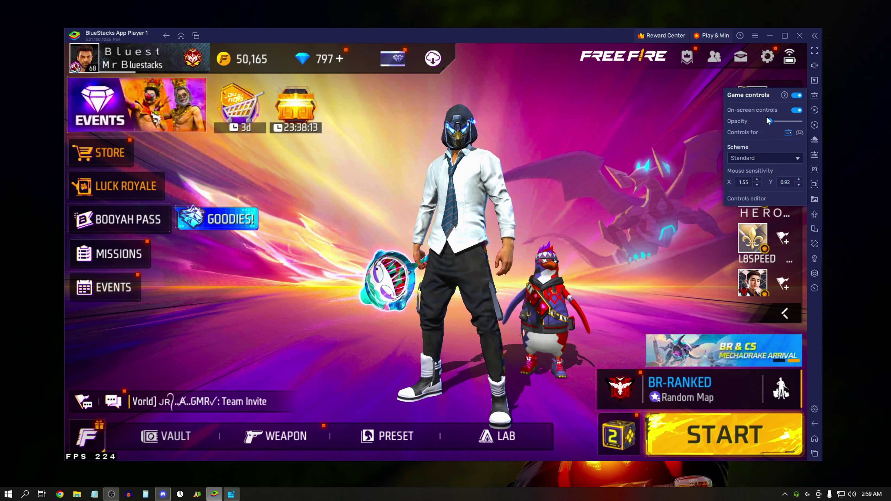
left_click(746, 199)
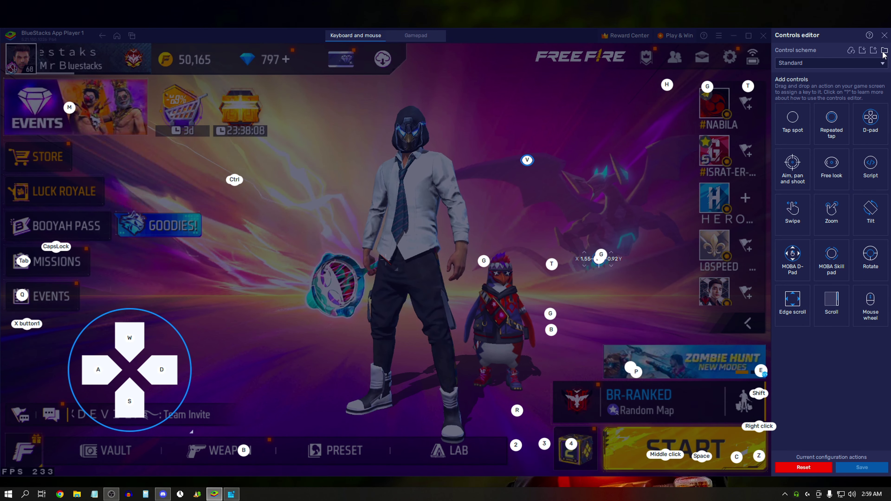
left_click(886, 52)
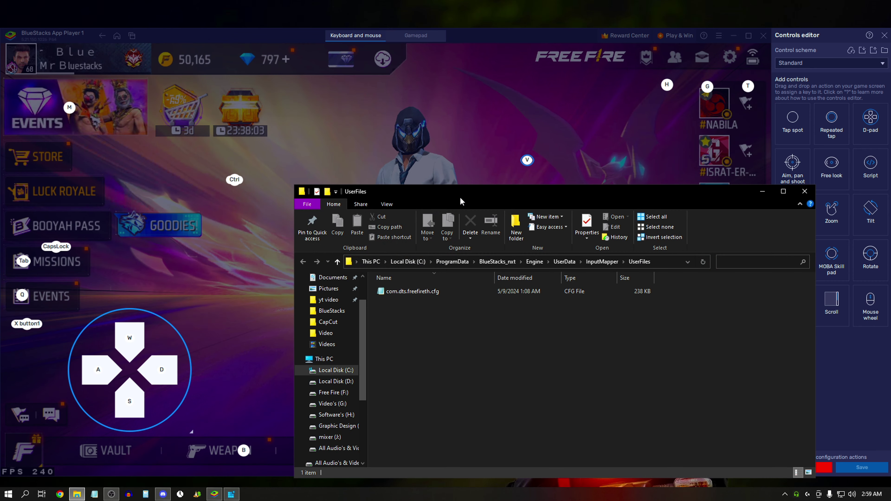
left_click_drag(393, 191, 354, 161)
left_click(885, 41)
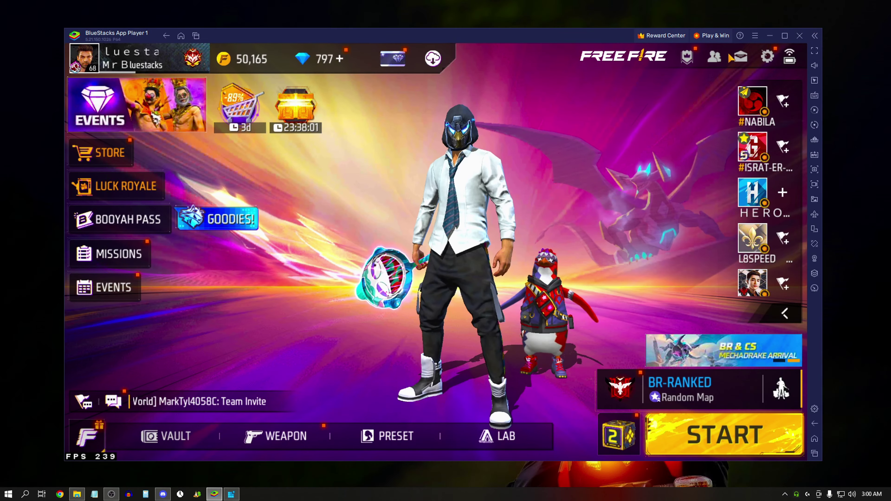
mouse_move(111, 494)
left_click(77, 495)
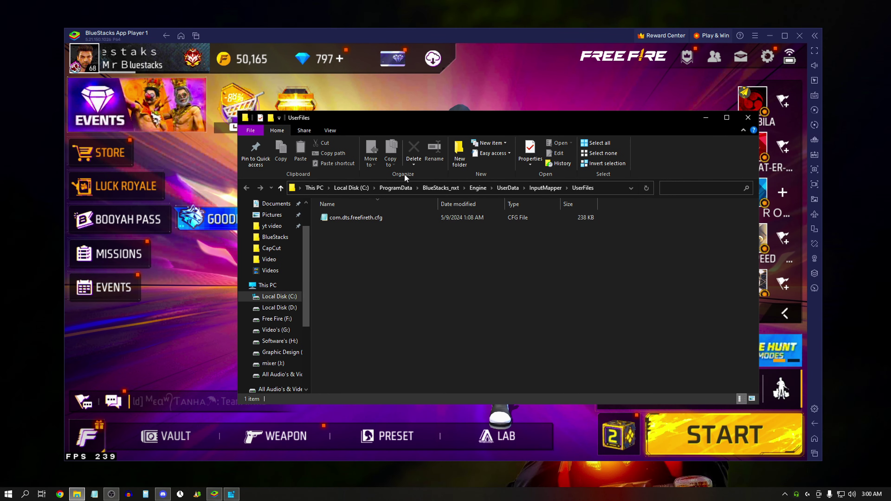
Open com.dts.freefireth.cfg with Notepad and reposition its window over the game
left_click(349, 219)
right_click(348, 219)
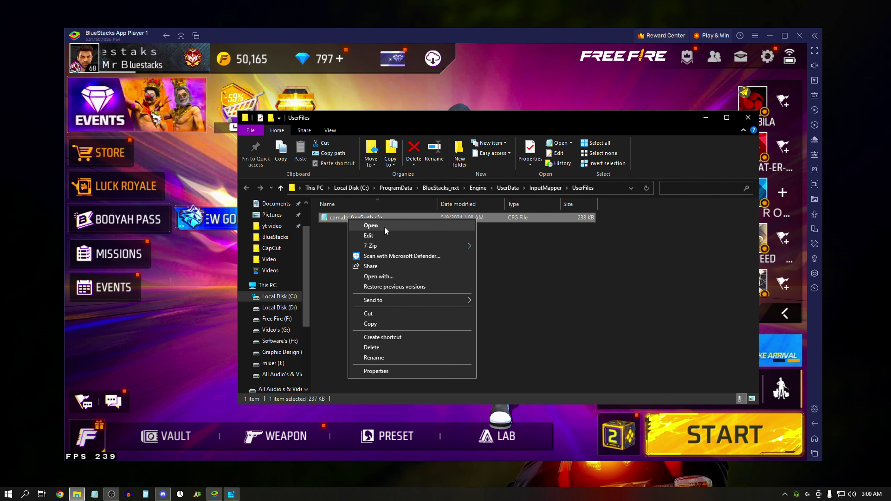
left_click(374, 278)
left_click(407, 162)
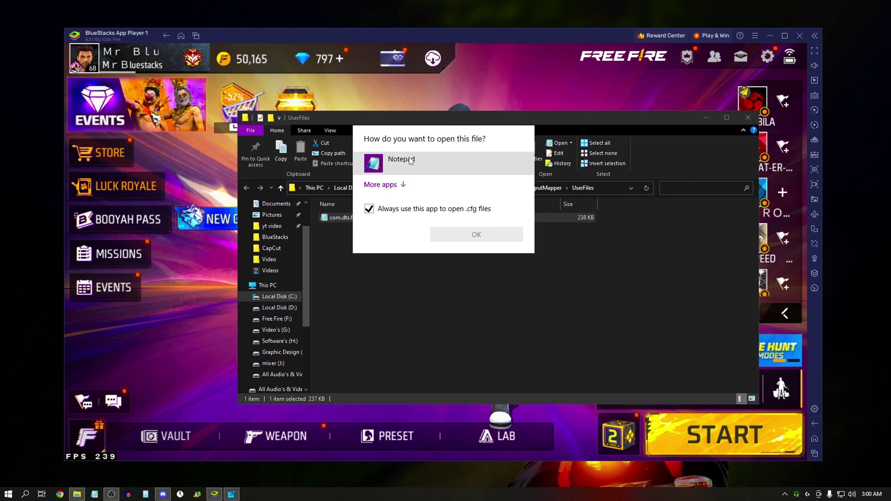
left_click(383, 185)
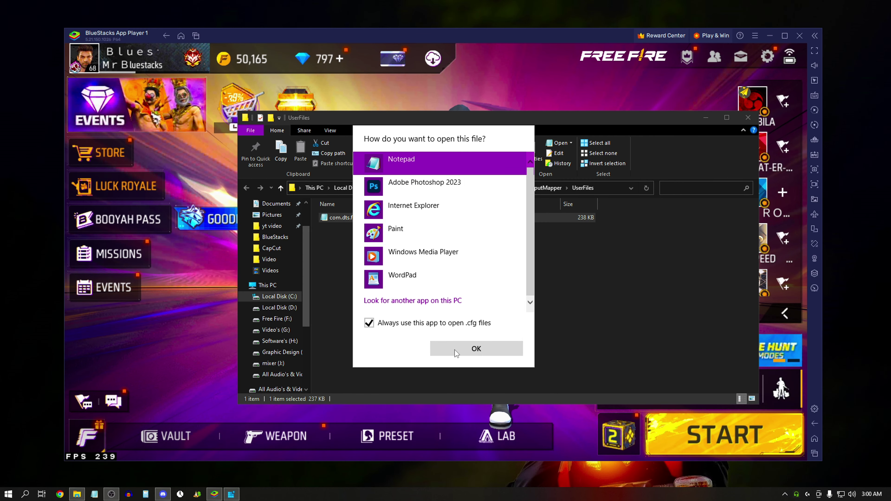
left_click(477, 348)
left_click_drag(471, 181, 367, 77)
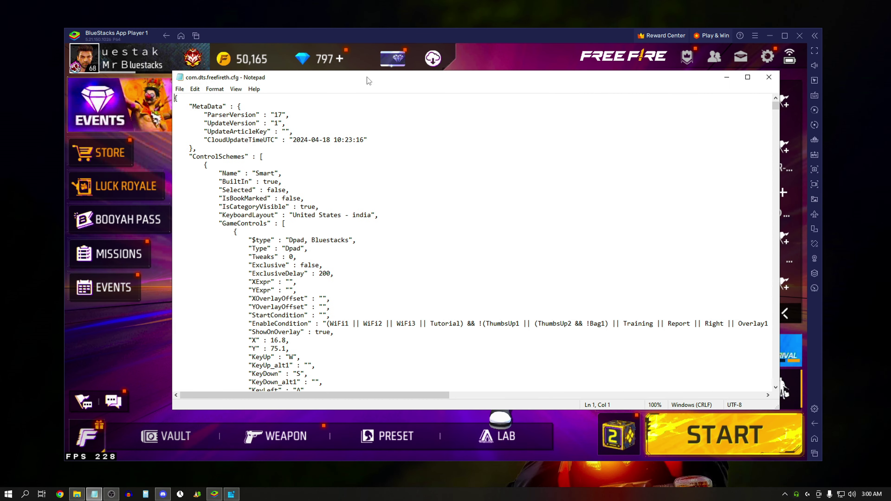
Find the ExclusiveDelay lines in the config file and copy the "ExclusiveDelay" : 200, line of the first Dpad control
scroll(321, 158, "down", 2)
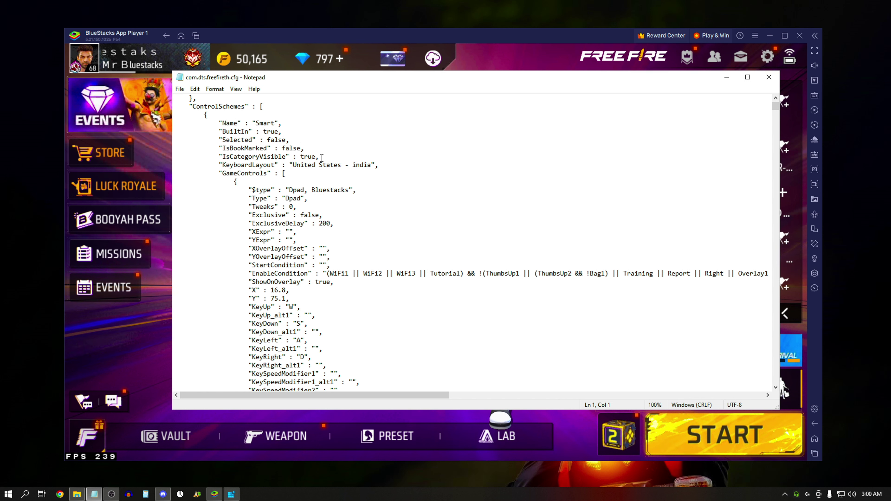
scroll(323, 168, "down", 10)
scroll(325, 190, "down", 2)
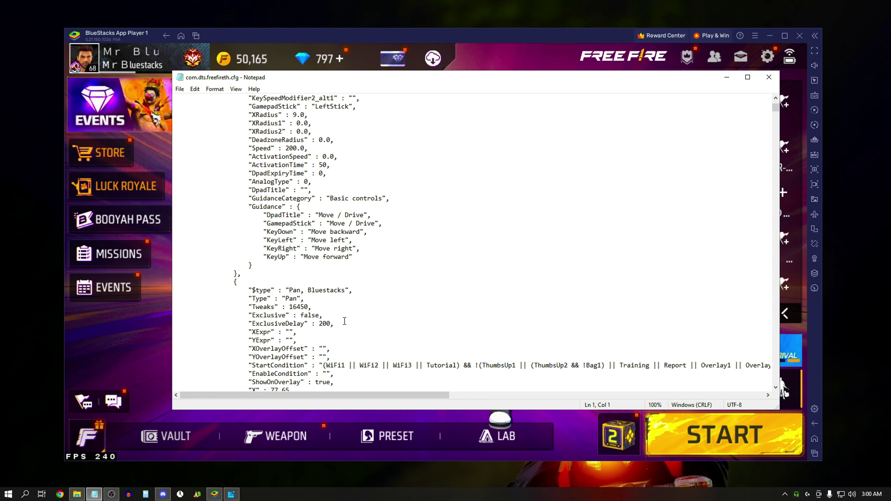
left_click_drag(345, 322, 244, 326)
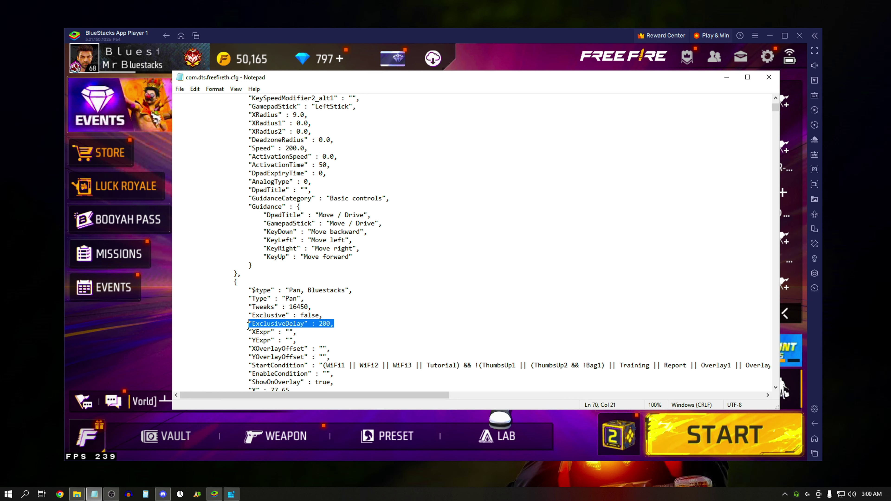
scroll(321, 308, "up", 14)
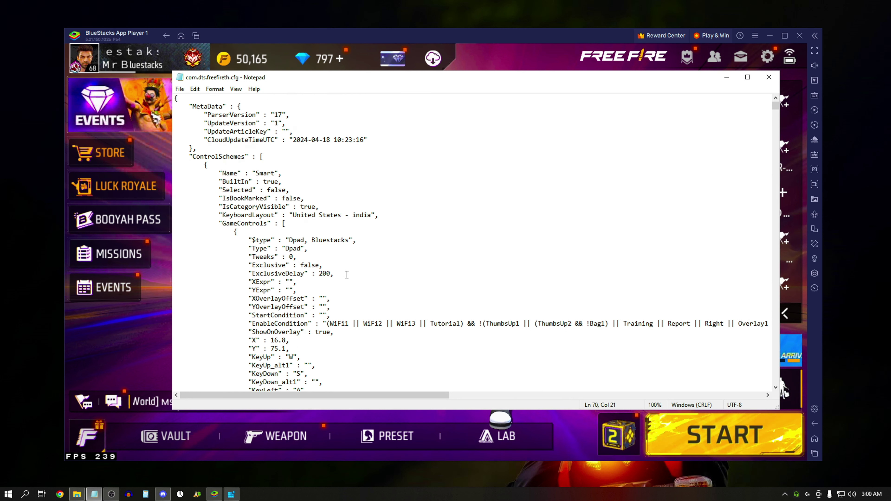
left_click_drag(334, 274, 245, 275)
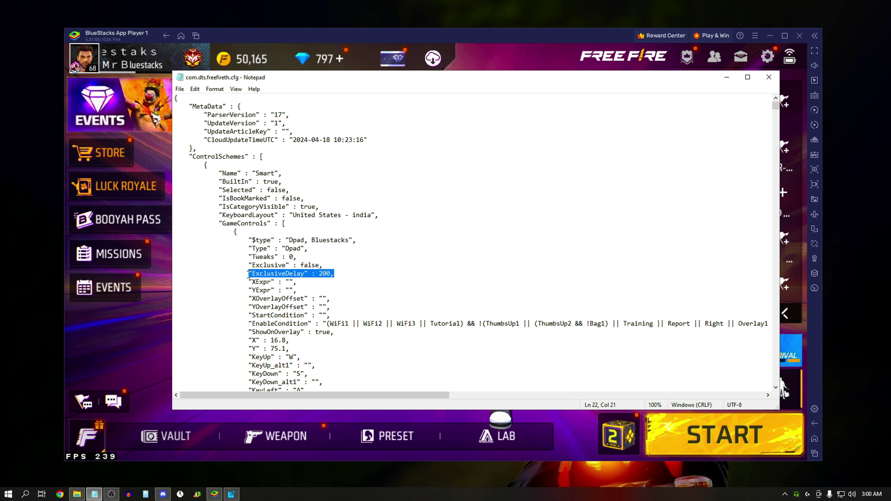
right_click(259, 274)
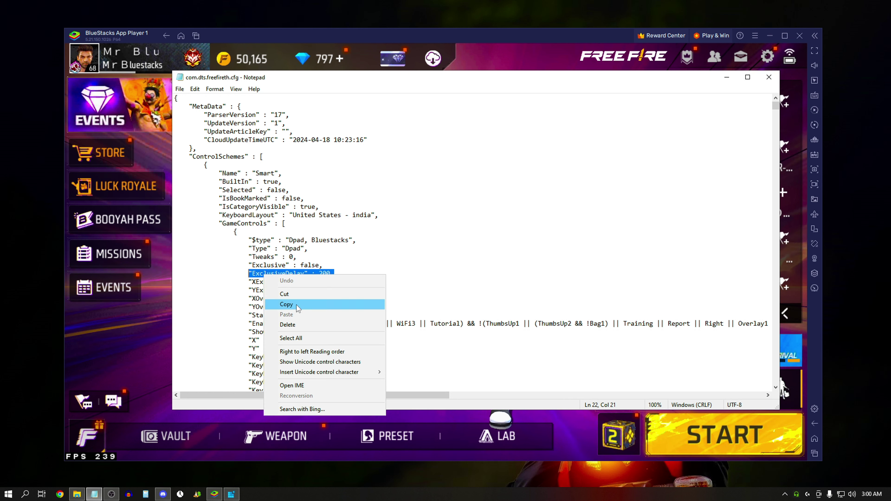
left_click(278, 305)
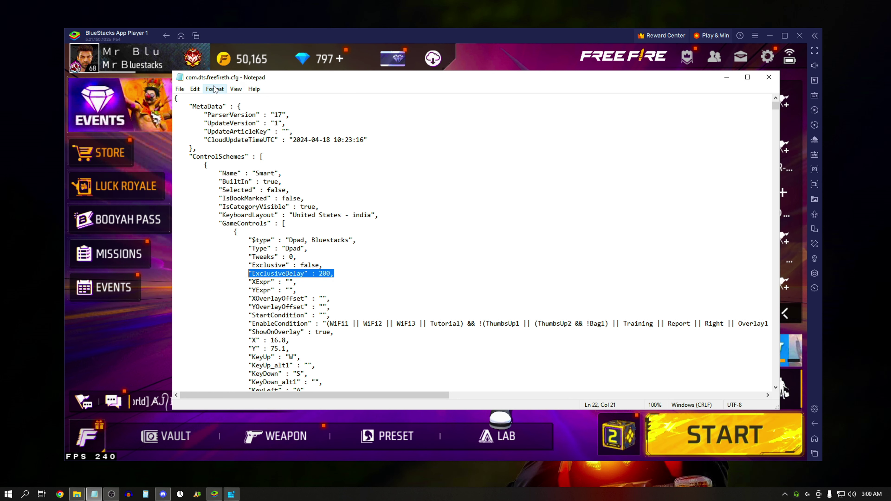
Replace every "ExclusiveDelay" : 200, with "ExclusiveDelay" : -200, throughout the config file and close the Replace dialog
left_click(195, 89)
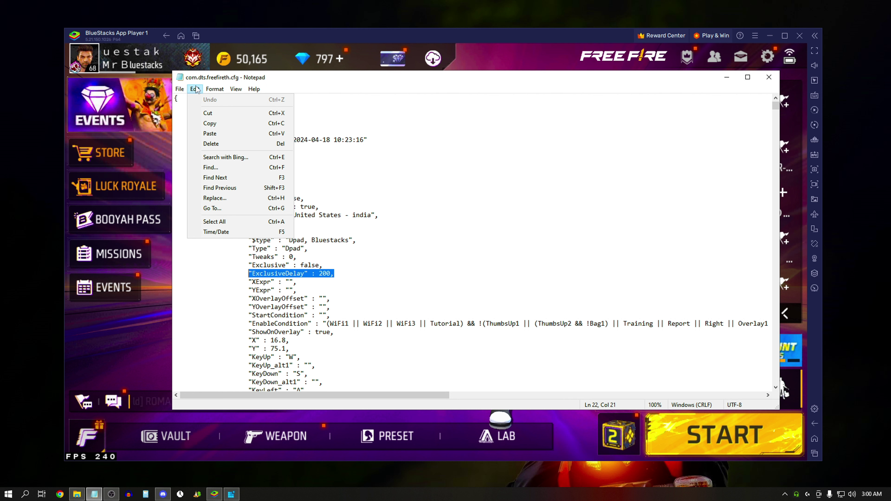
left_click(221, 199)
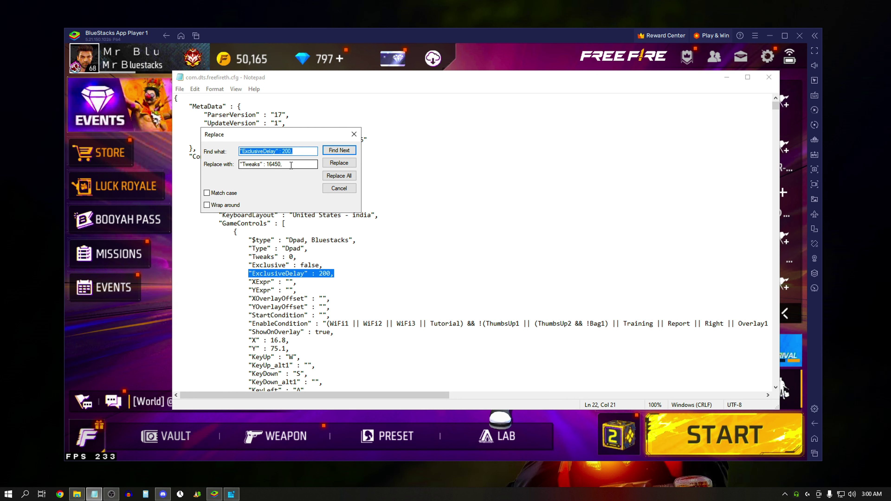
left_click_drag(292, 165, 265, 159)
key("ctrl+v")
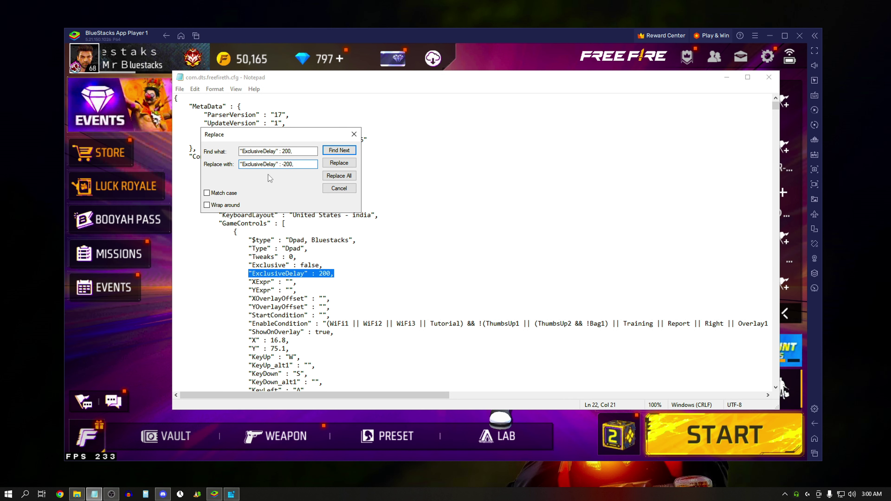
left_click(344, 177)
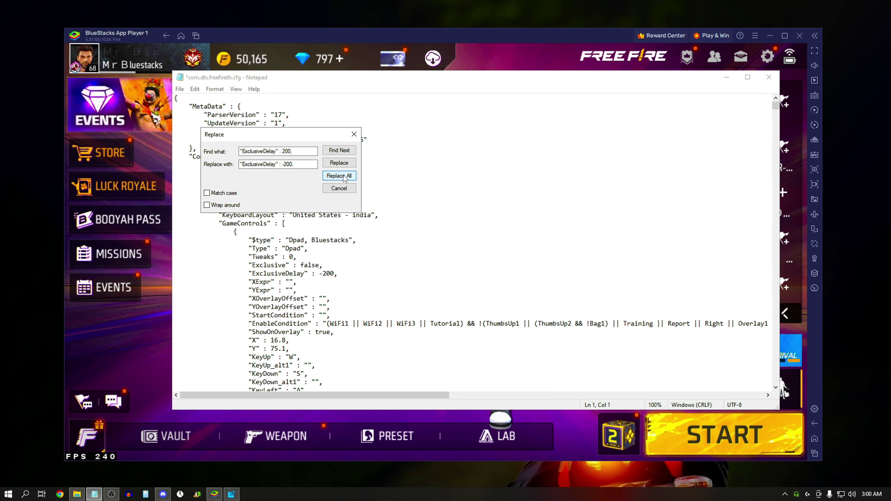
left_click(354, 134)
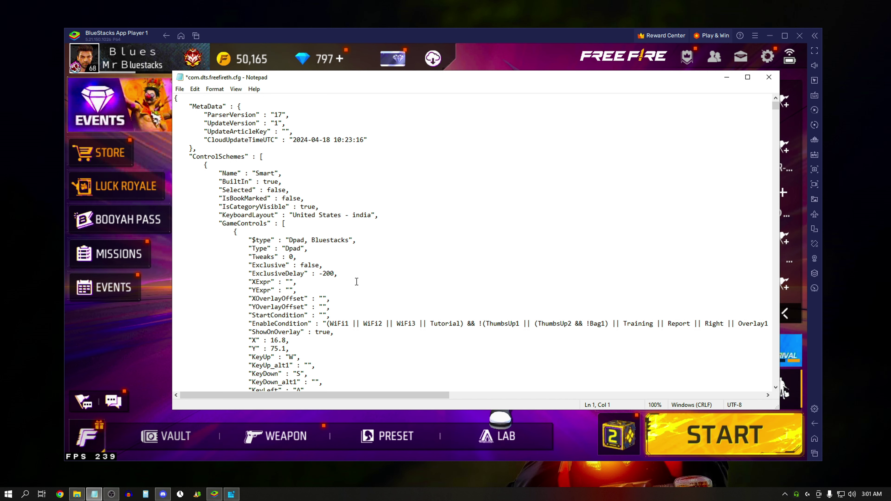
Examine the "Tweaks" lines of the Dpad, Pan and Tap controls in the config file
scroll(356, 282, "down", 6)
scroll(354, 279, "down", 13)
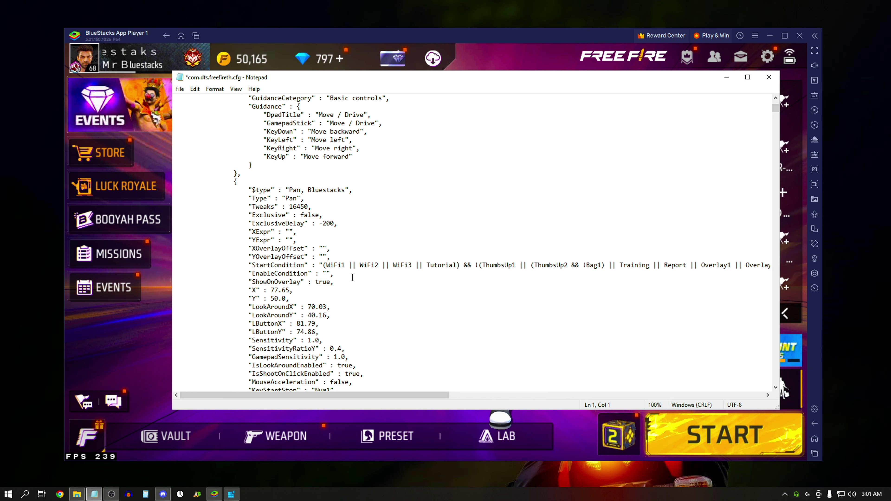
scroll(352, 277, "up", 19)
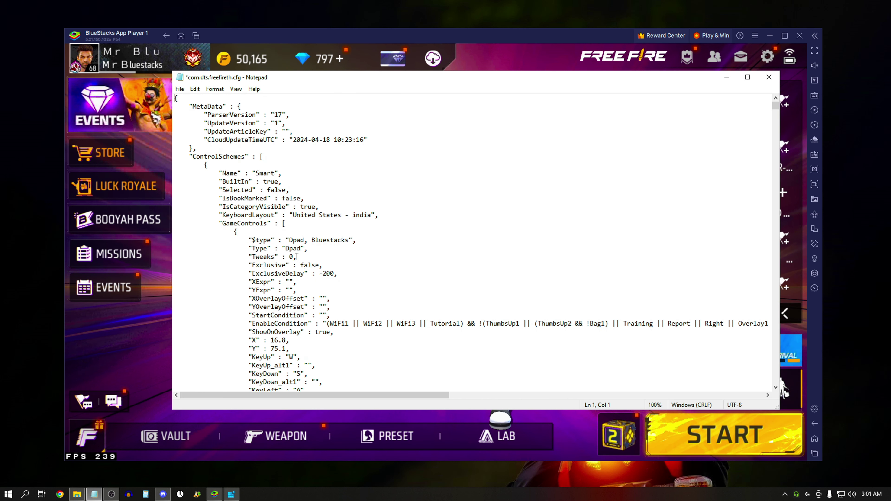
left_click_drag(297, 257, 238, 257)
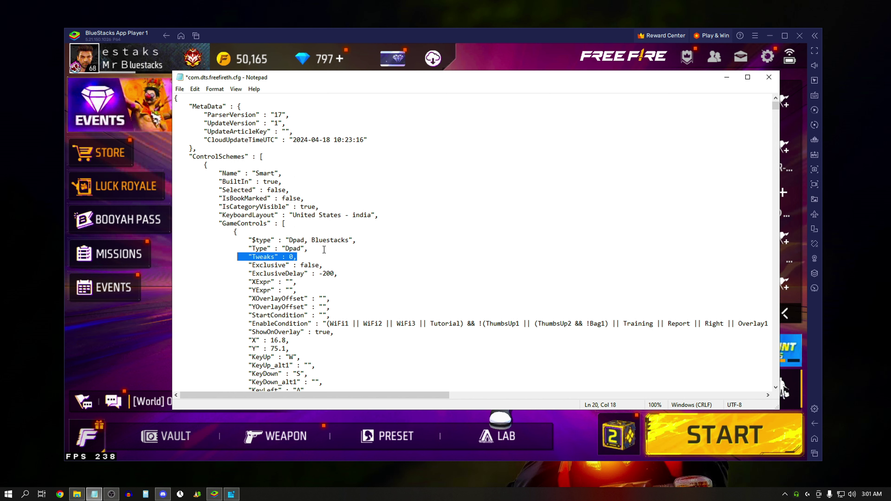
left_click_drag(299, 257, 242, 257)
scroll(264, 251, "down", 10)
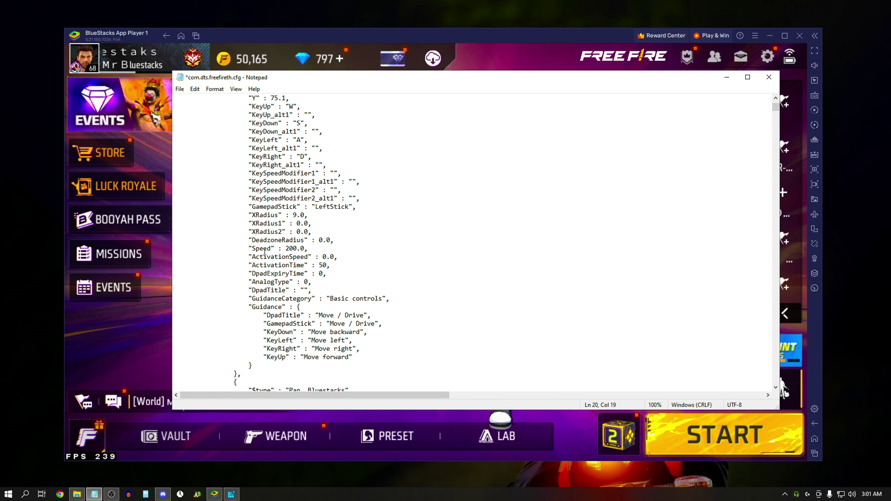
scroll(265, 251, "down", 6)
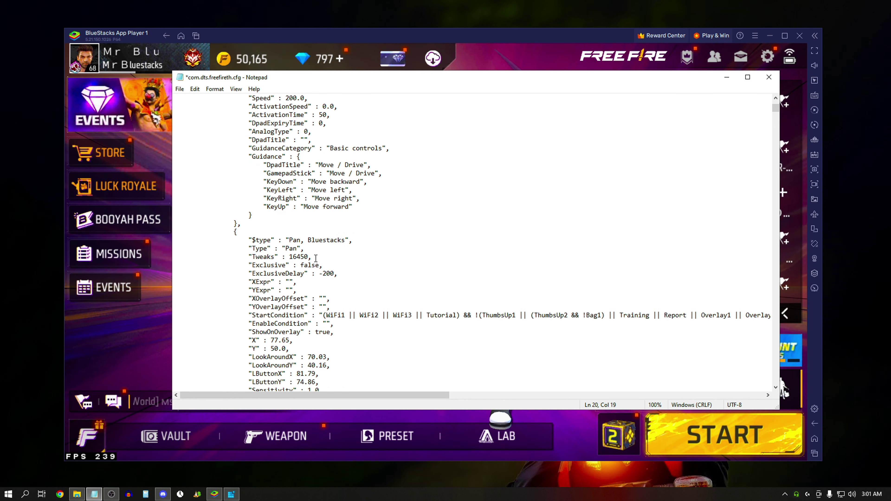
left_click_drag(312, 257, 249, 257)
scroll(267, 256, "down", 10)
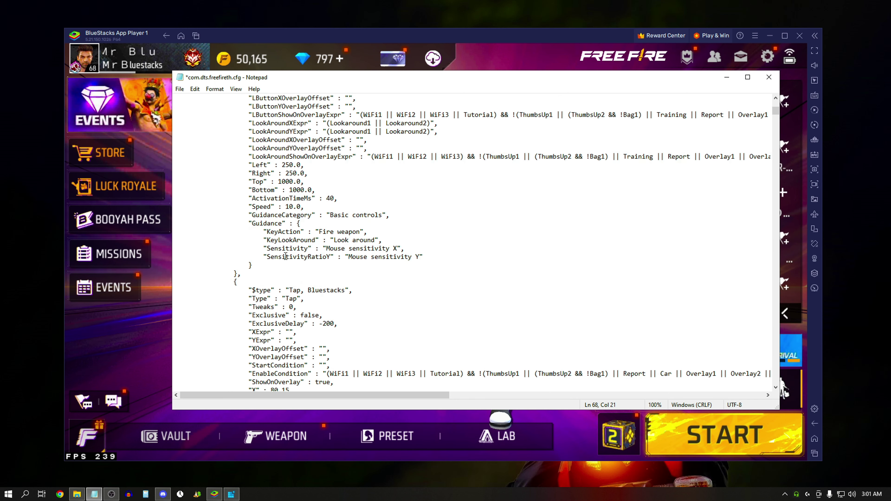
scroll(337, 149, "up", 2)
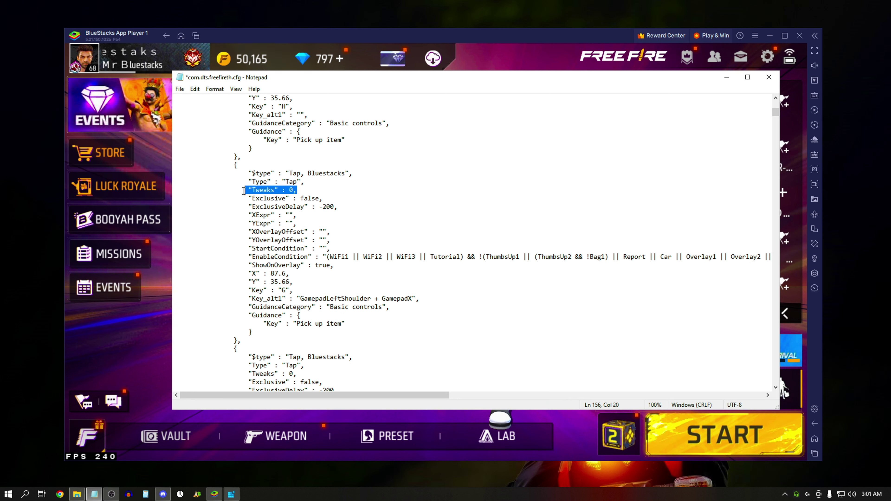
left_click_drag(297, 190, 251, 192)
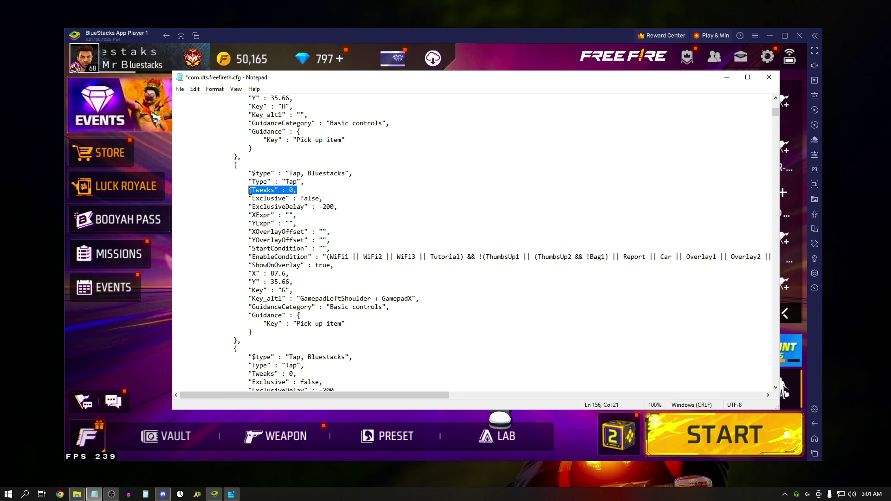
Copy the "Tweaks" : 0, line of the first Dpad control in the config file
right_click(268, 191)
left_click(295, 220)
key("Right")
scroll(462, 193, "up", 20)
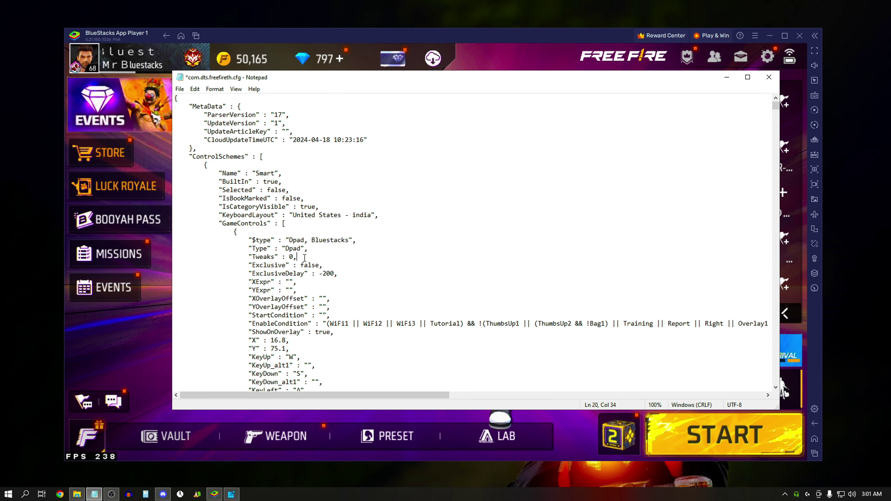
left_click_drag(304, 257, 253, 259)
right_click(254, 258)
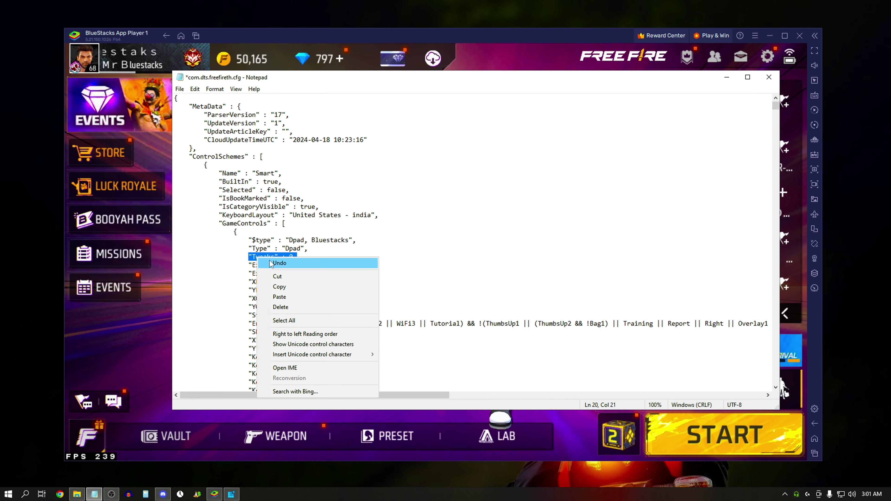
left_click(288, 286)
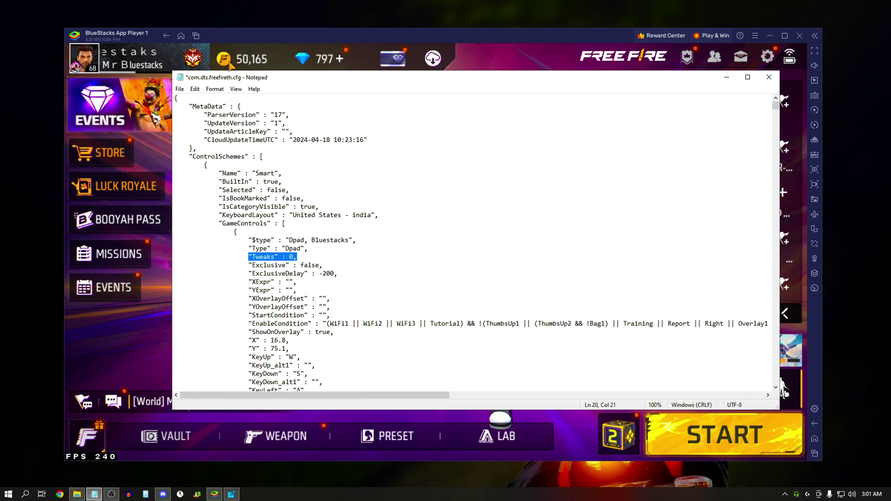
Replace every "Tweaks" : 0, with "Tweaks" : 16450, throughout the config file, close the Replace dialog and check the first Dpad control
left_click(195, 89)
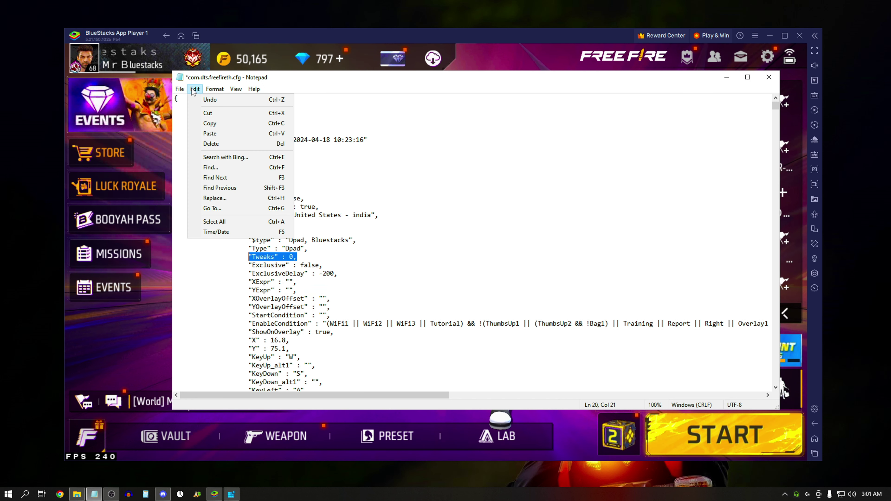
left_click(221, 198)
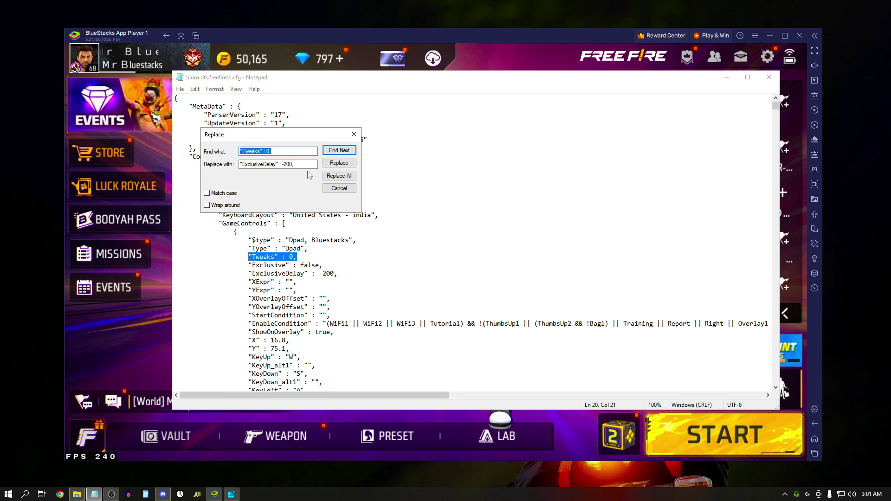
key("Tab")
key("ctrl+v")
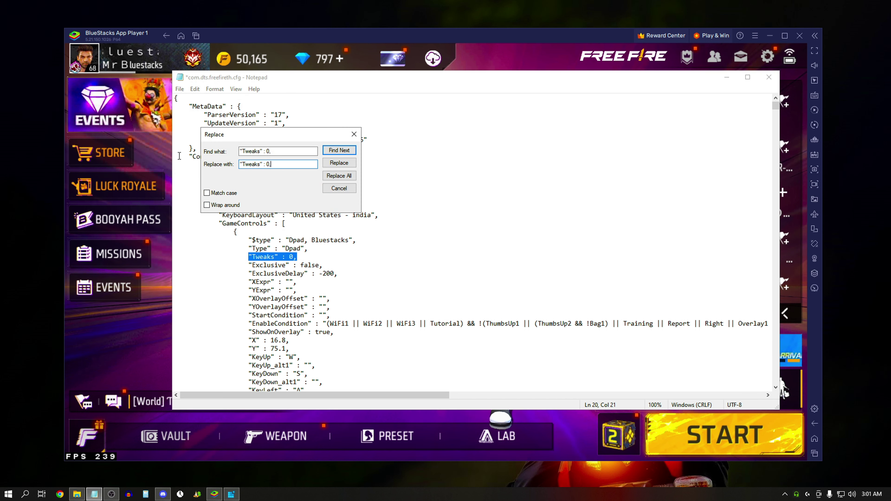
double_click(268, 164)
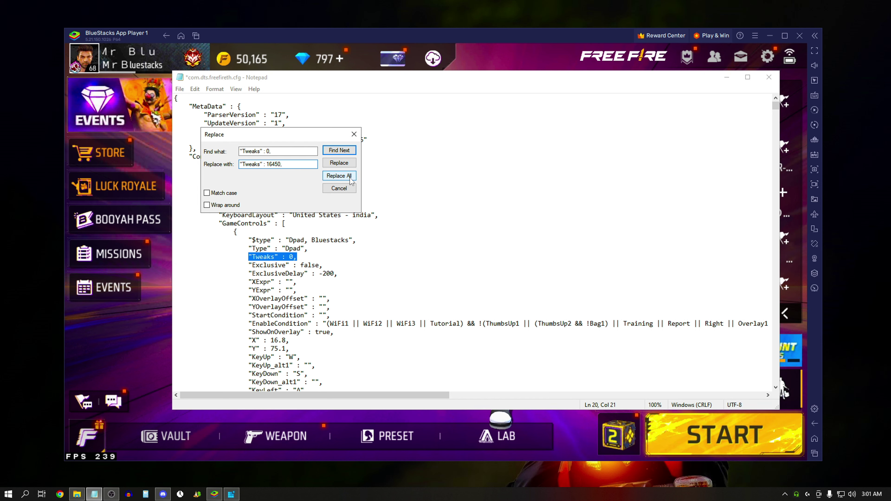
left_click(339, 175)
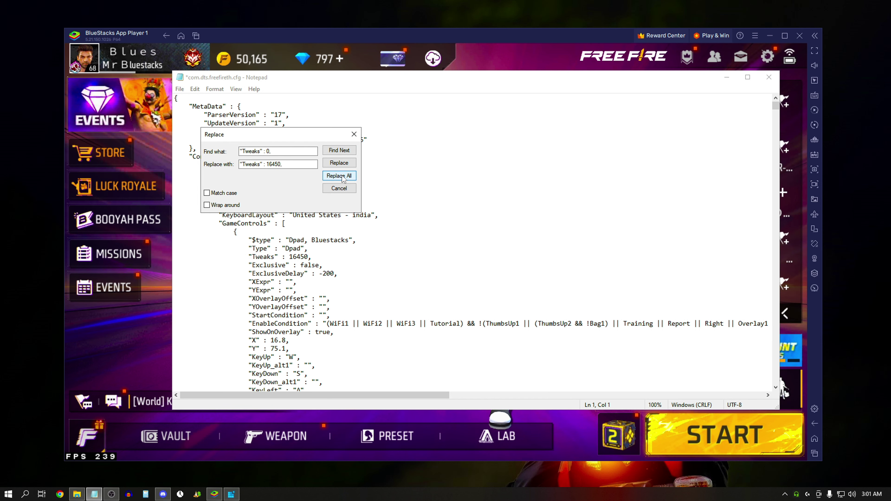
left_click(354, 134)
scroll(353, 270, "down", 4)
scroll(266, 165, "up", 4)
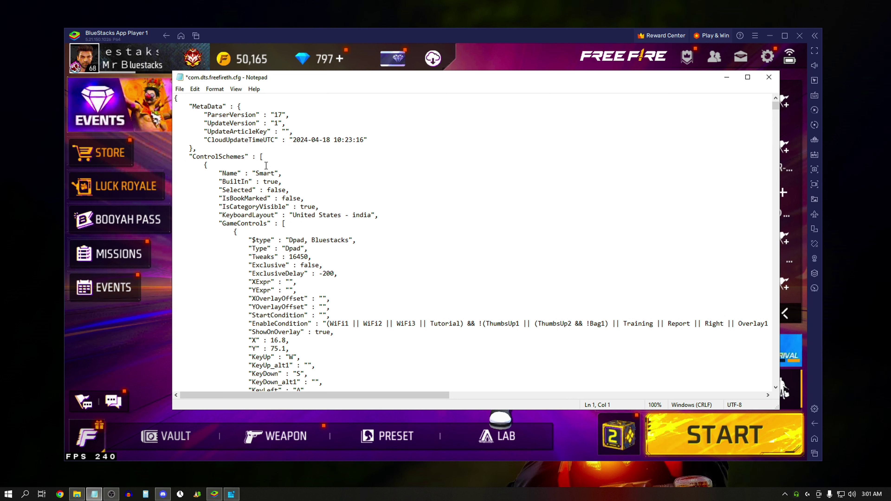
scroll(266, 165, "down", 4)
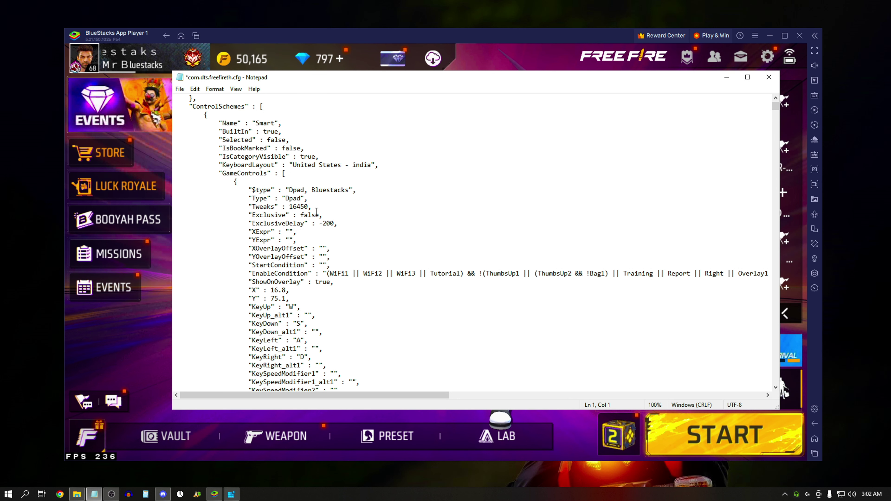
scroll(283, 278, "up", 4)
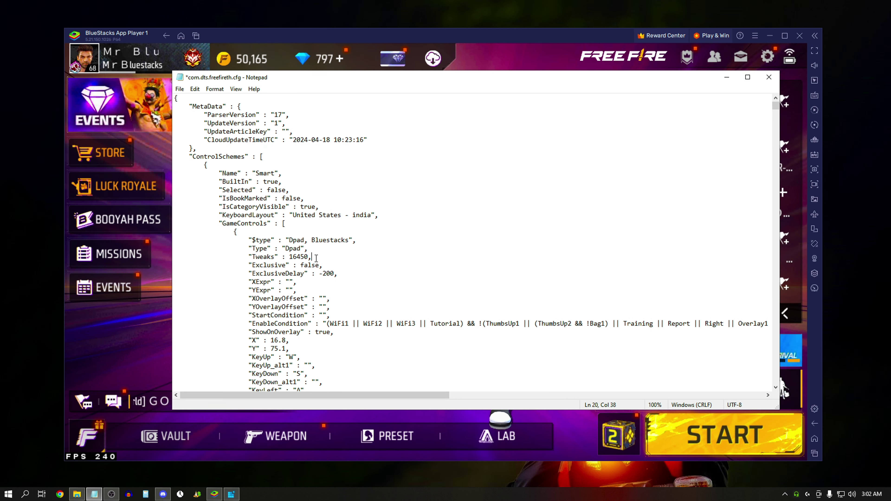
left_click_drag(312, 257, 249, 260)
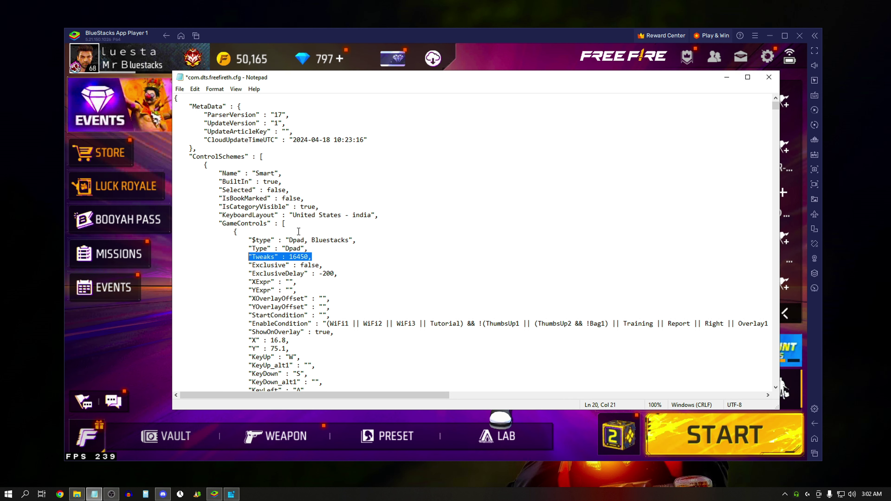
Save com.dts.freefireth.cfg, then close it and the UserFiles folder window
left_click(180, 89)
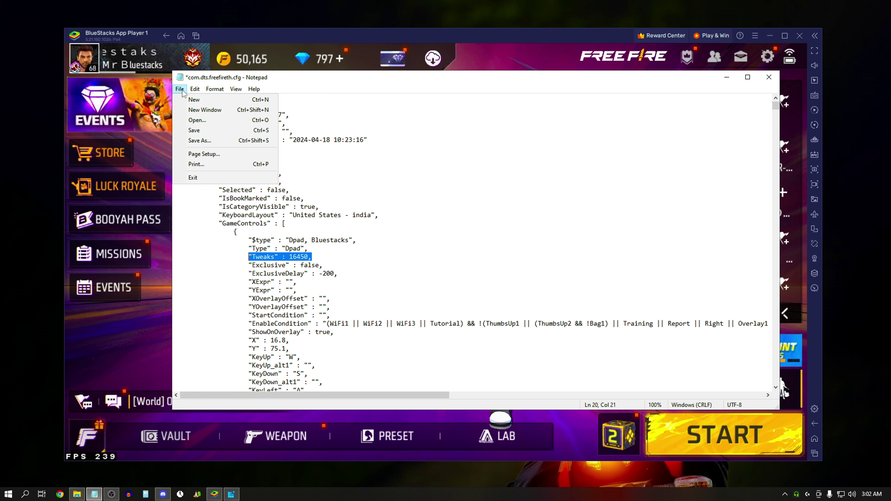
left_click(201, 129)
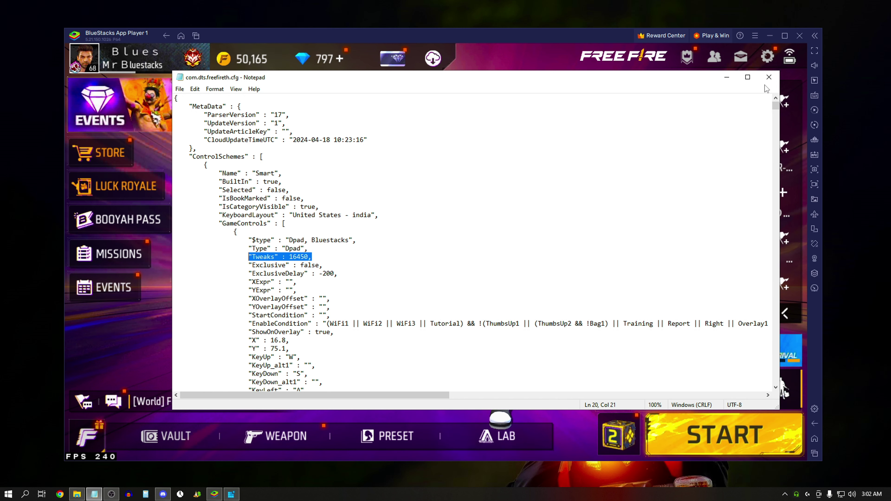
left_click(769, 77)
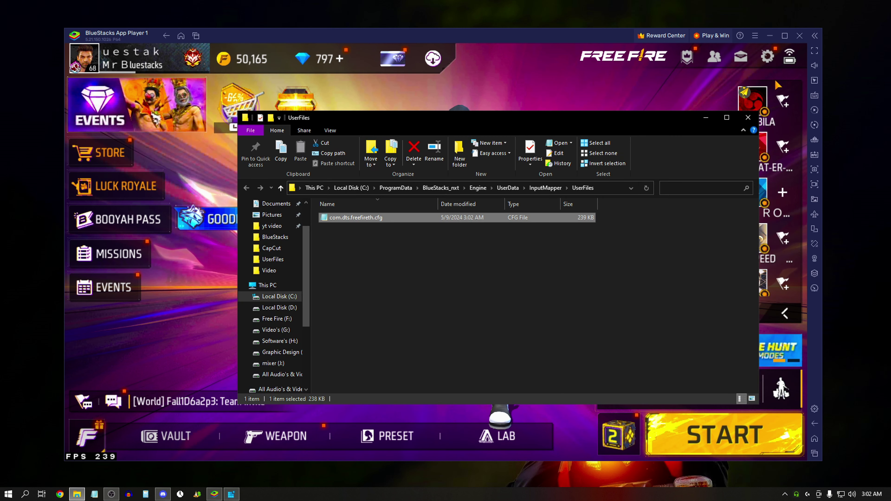
left_click(744, 122)
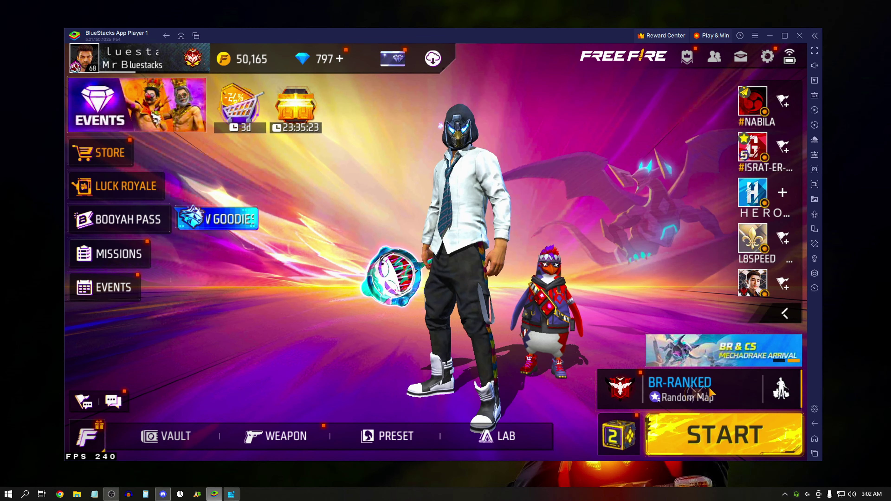
Select the Training mode in the Free Fire lobby and start it
left_click(699, 389)
left_click(675, 415)
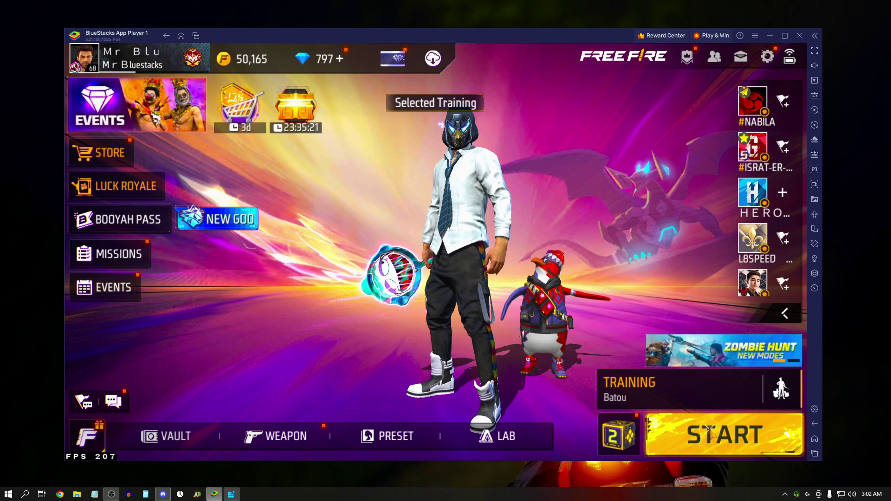
left_click(682, 421)
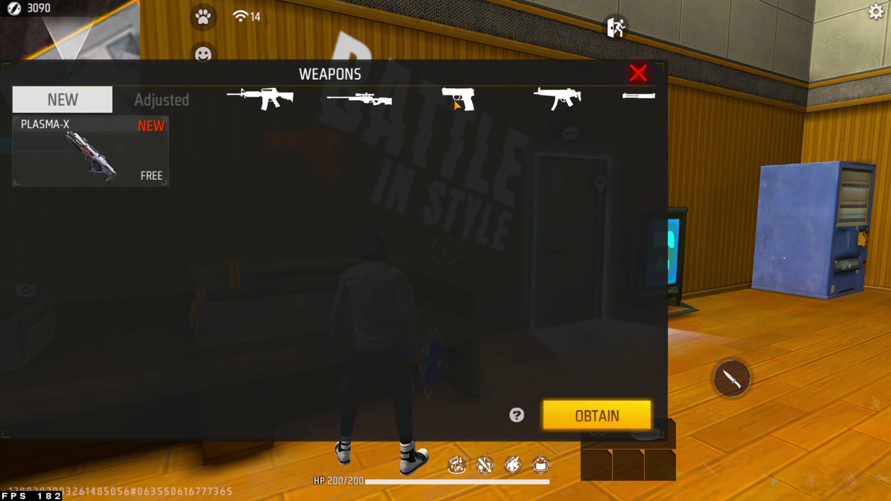
Obtain the free UMP from the submachine guns in the training weapons list and close the list
left_click(558, 99)
left_click(596, 416)
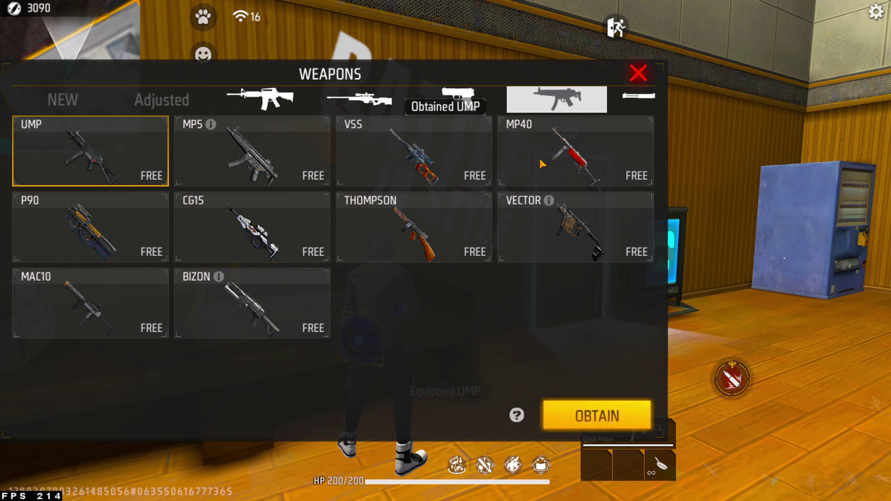
left_click(638, 73)
Test the mouse sensitivity by moving around and repeatedly shooting at the training dummies
right_click(445, 250)
right_click(446, 251)
key("a")
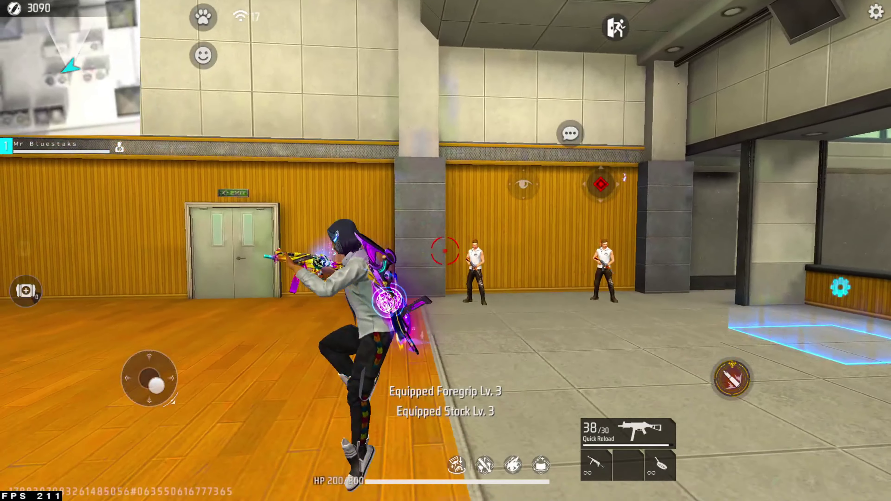
left_click(445, 251)
left_click(446, 251)
left_click(446, 251)
left_click(445, 251)
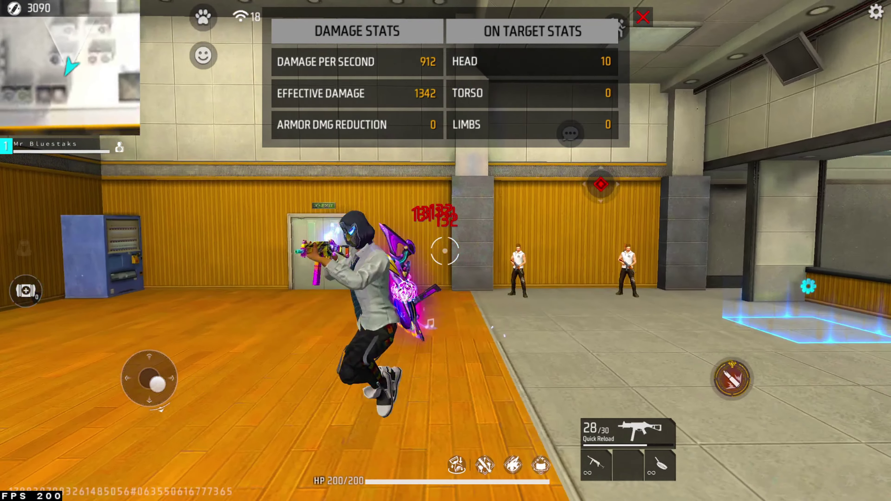
left_click(446, 250)
left_click(445, 250)
left_click(446, 251)
left_click(446, 251)
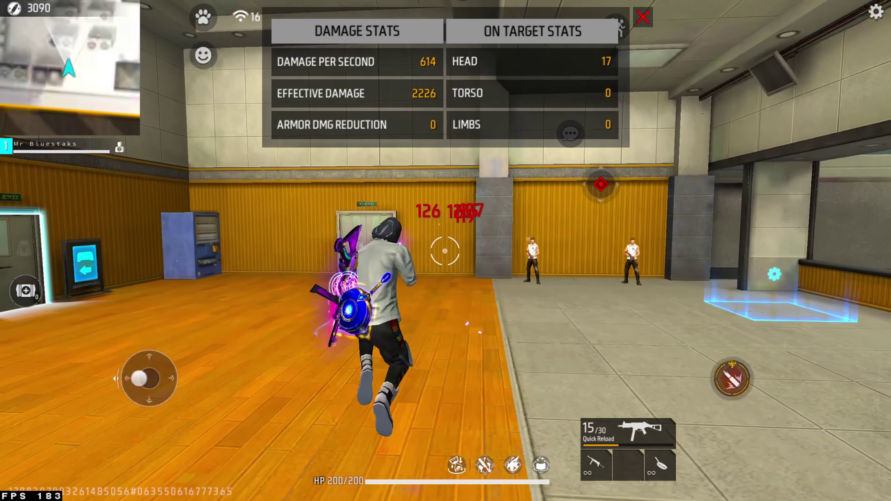
left_click(445, 251)
left_click(445, 251)
left_click(446, 251)
left_click(446, 250)
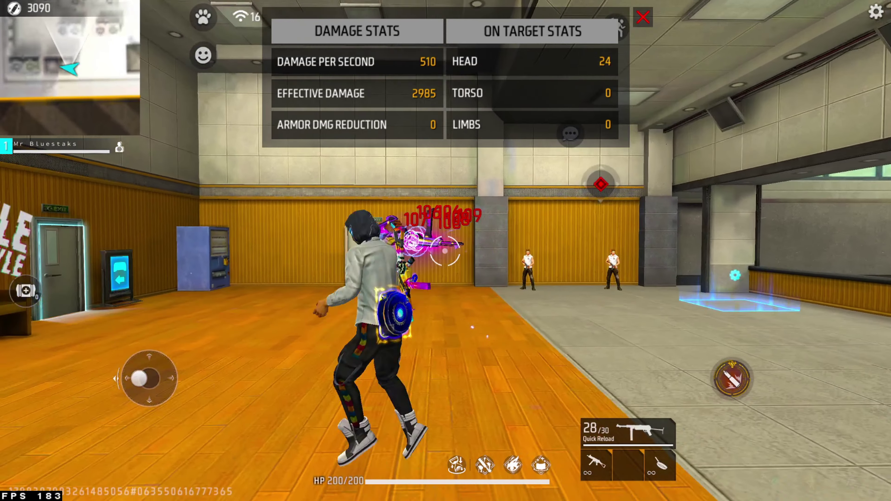
left_click(446, 251)
left_click(445, 251)
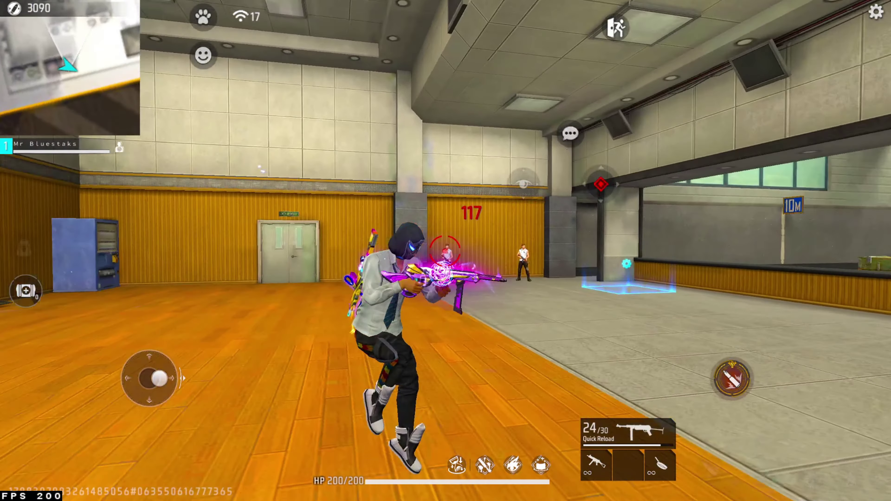
left_click(445, 251)
left_click(446, 251)
left_click(445, 251)
left_click(445, 251)
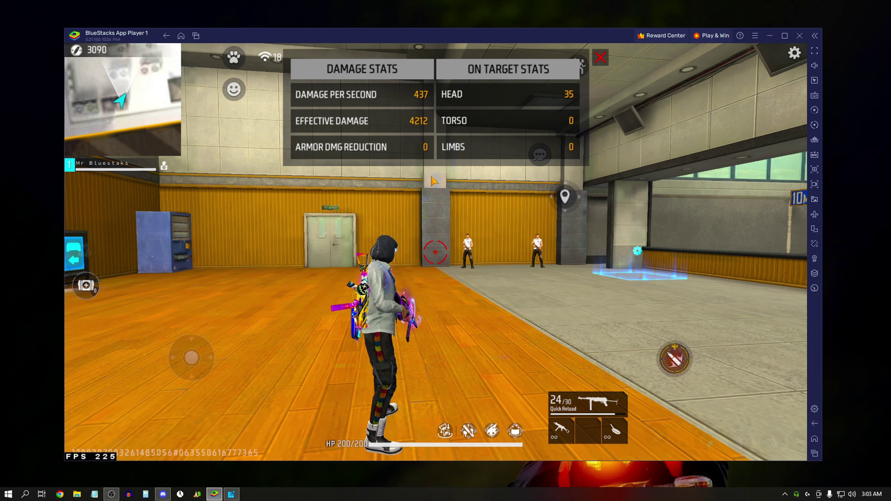
right_click(448, 3)
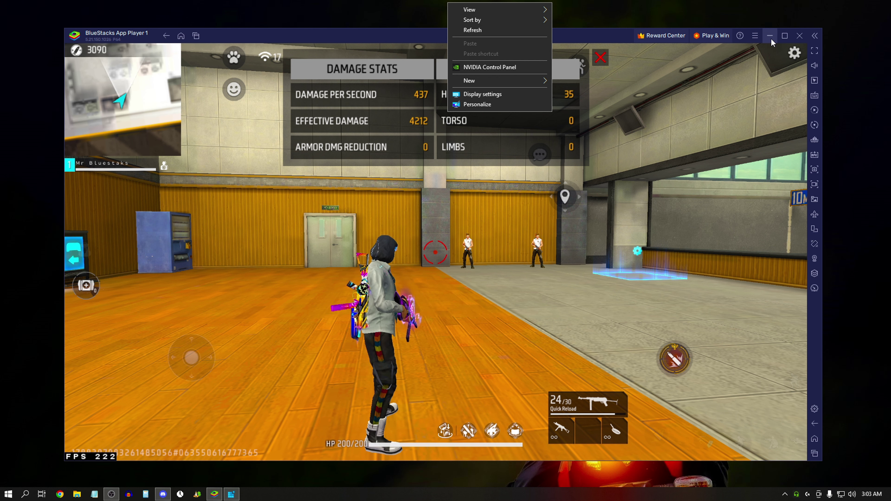
left_click(739, 58)
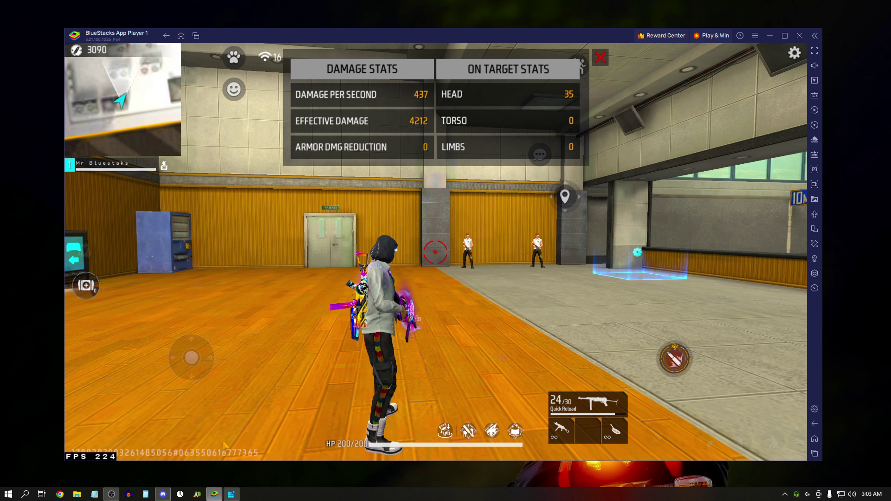
Switch to Registry Editor, collapse the Control Panel key and open HKEY_CURRENT_USER\SOFTWARE\BlueStacks_nxt
left_click(231, 494)
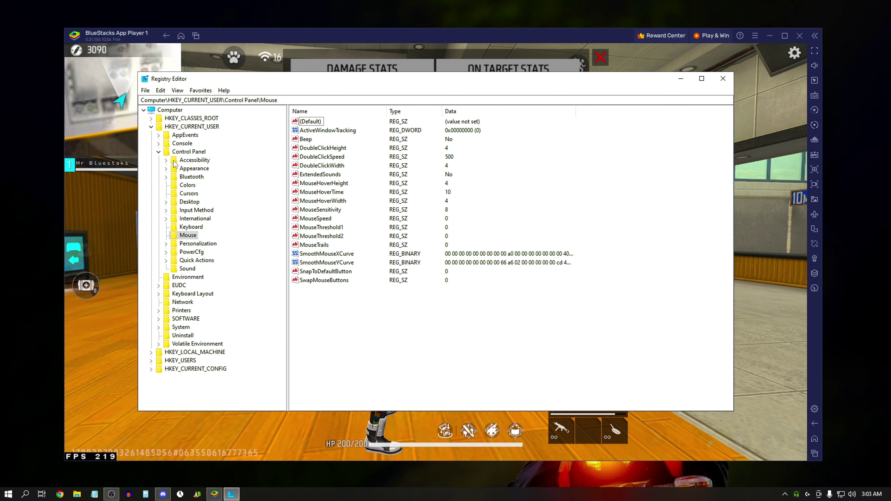
left_click(158, 156)
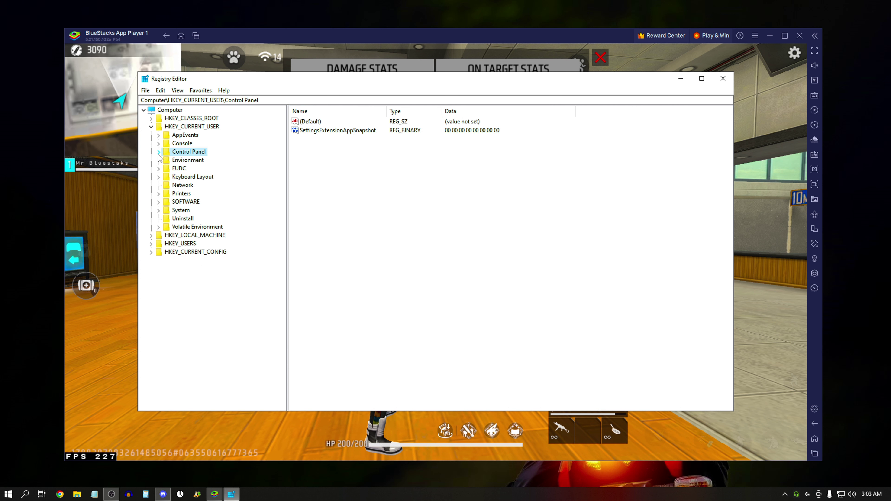
left_click(158, 202)
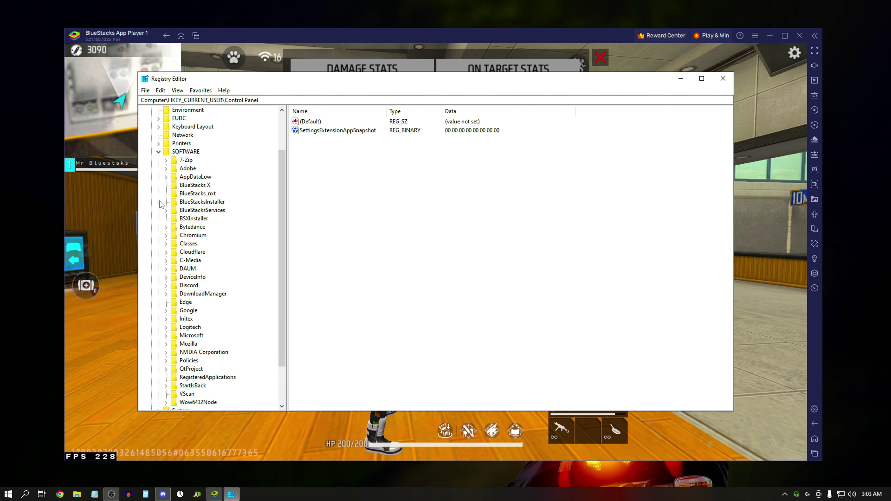
left_click(176, 197)
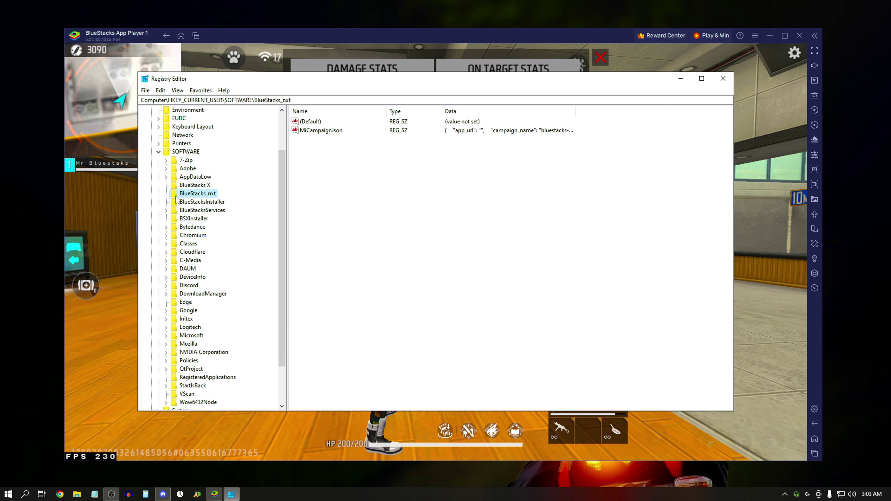